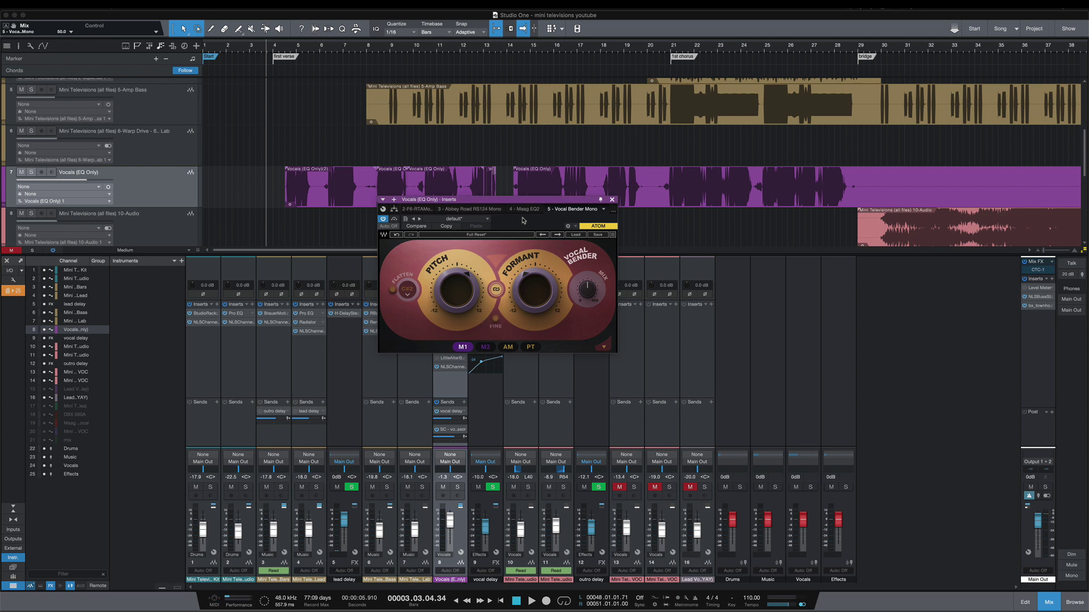
# Enlarge the Vocal Bender plugin interface to 200% and return it to 100%
pyautogui.click(631, 243)
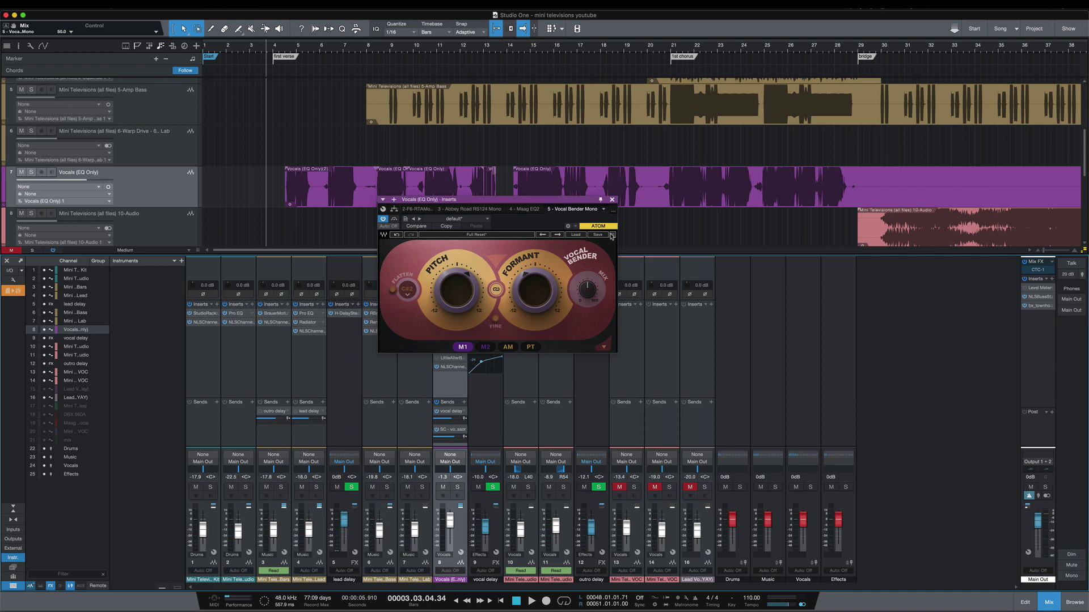
pyautogui.click(611, 236)
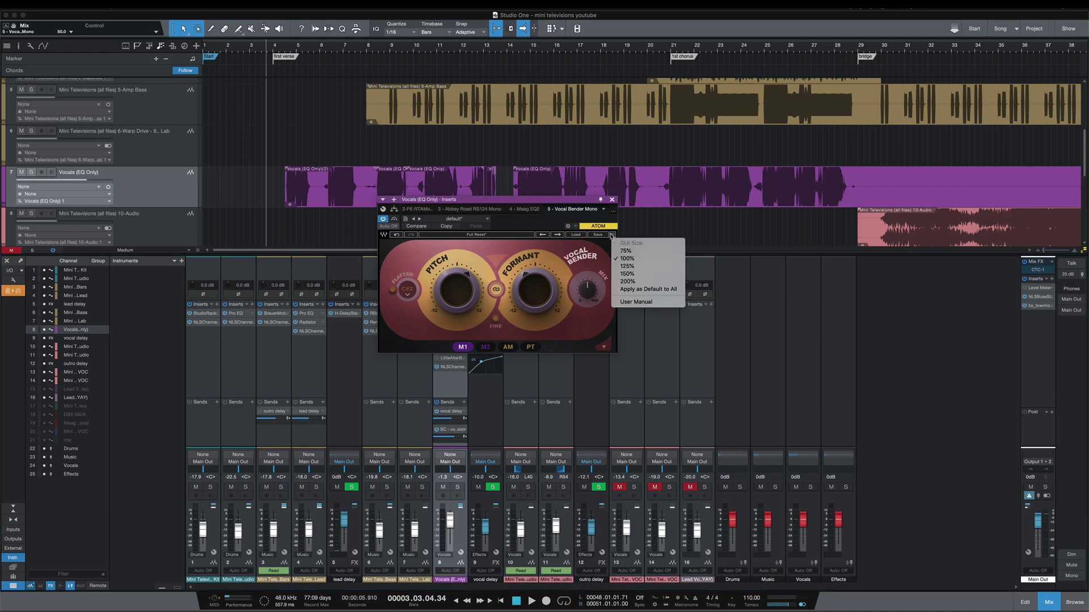
pyautogui.click(637, 282)
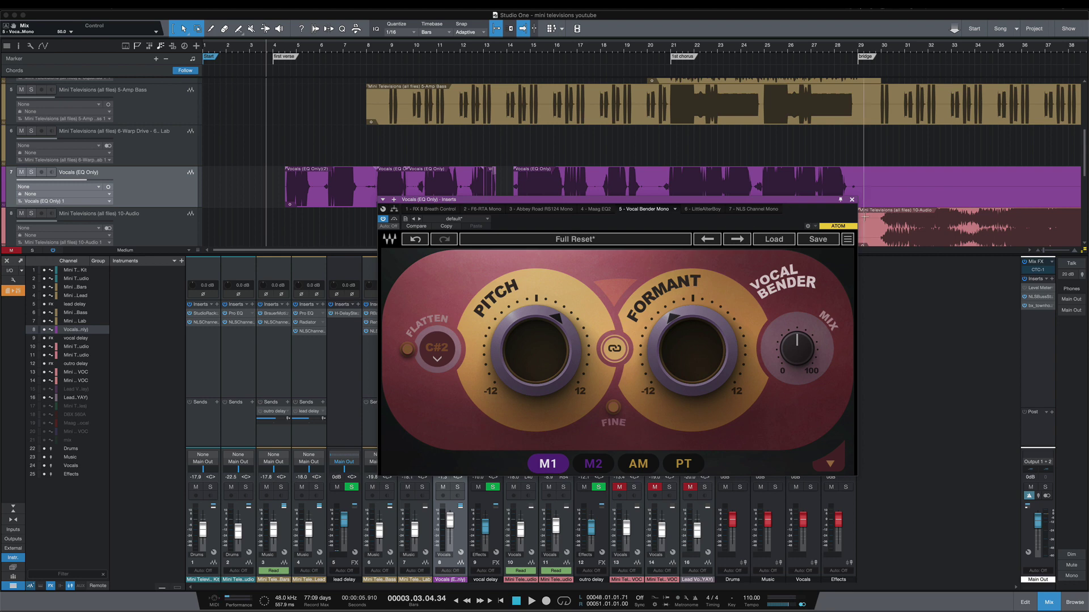
pyautogui.click(847, 240)
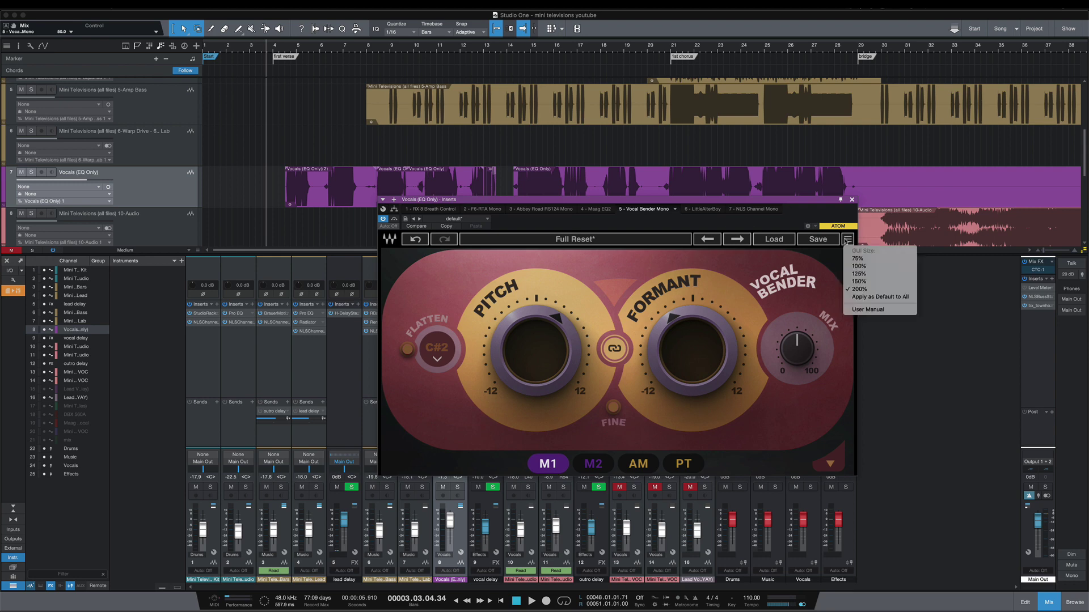
pyautogui.click(858, 267)
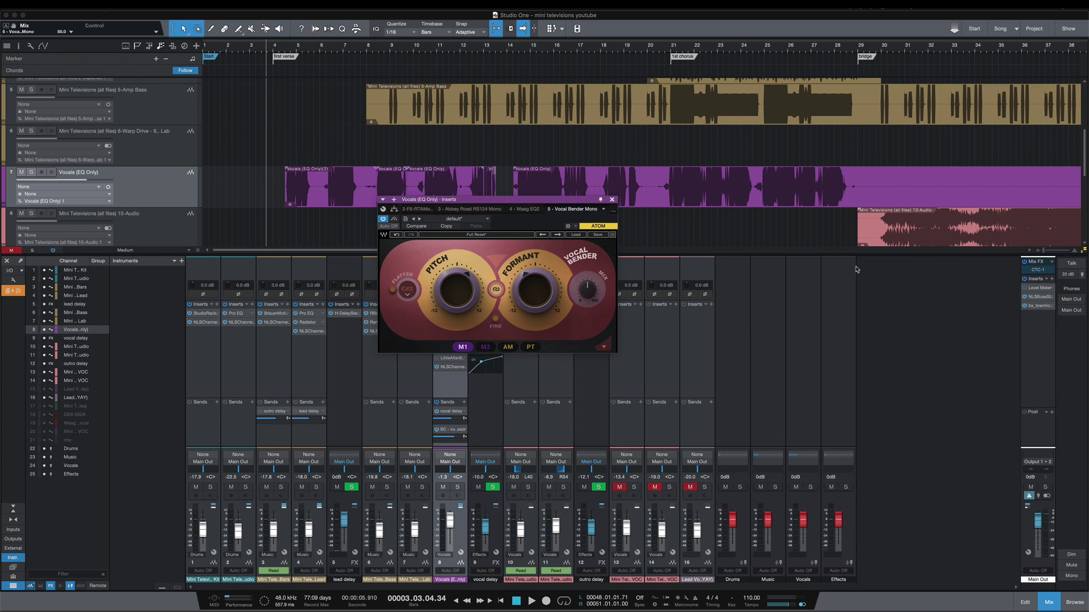
# Set the Vocal Bender plugin's interface size to 150%
pyautogui.click(613, 234)
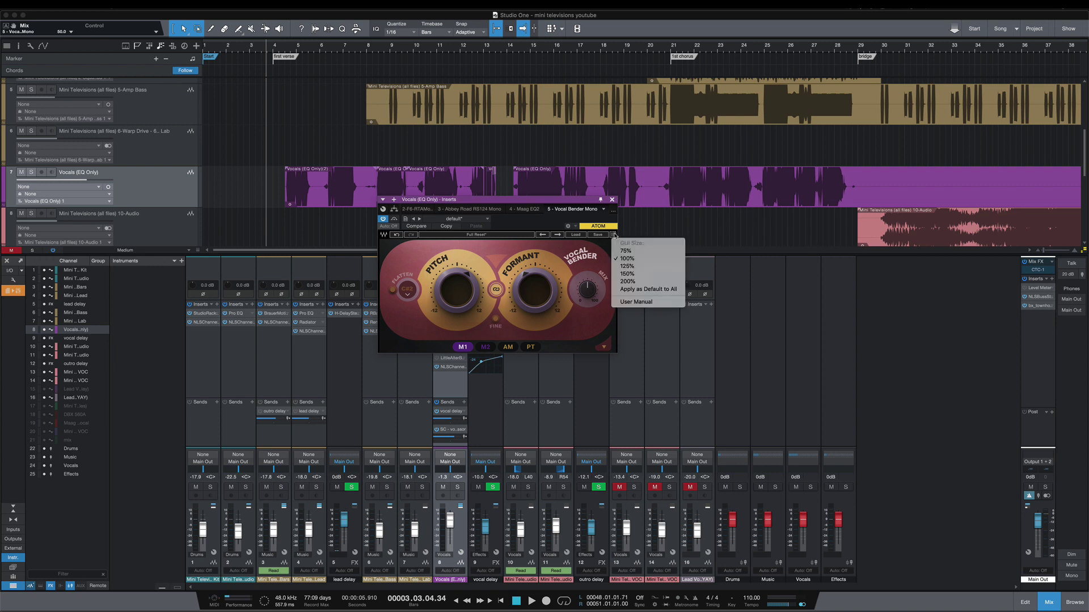
pyautogui.click(635, 266)
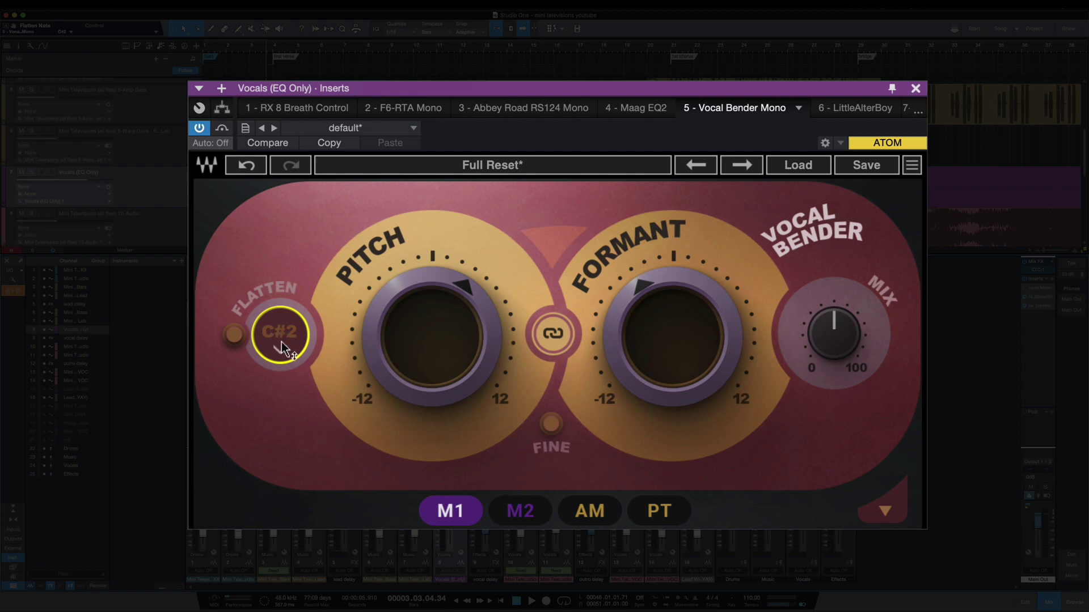
# Set the Flatten target note to D#2 after reviewing the available notes
pyautogui.click(281, 333)
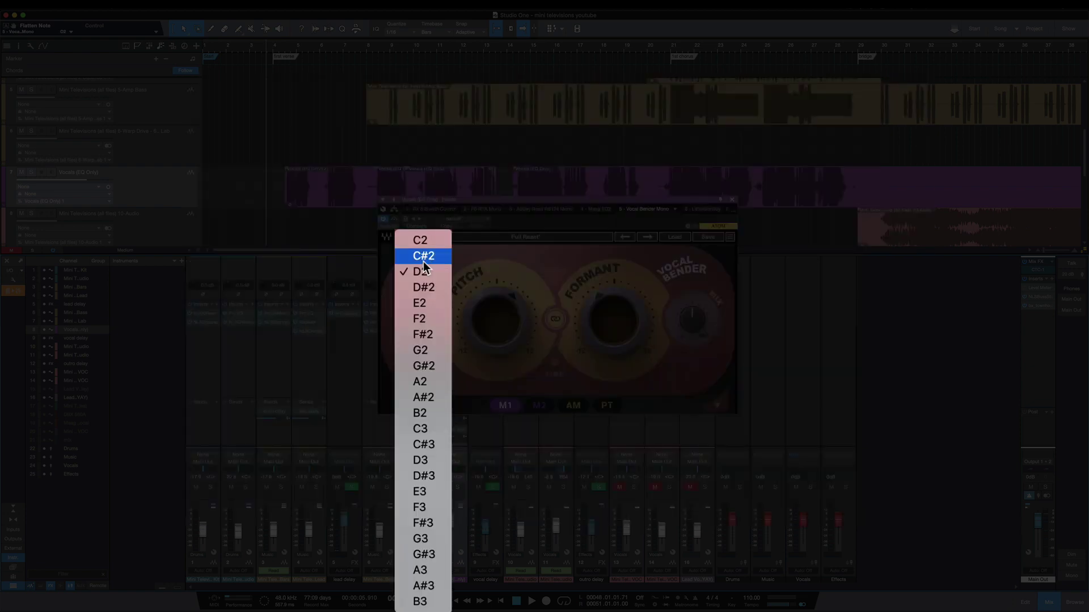
pyautogui.press('Escape')
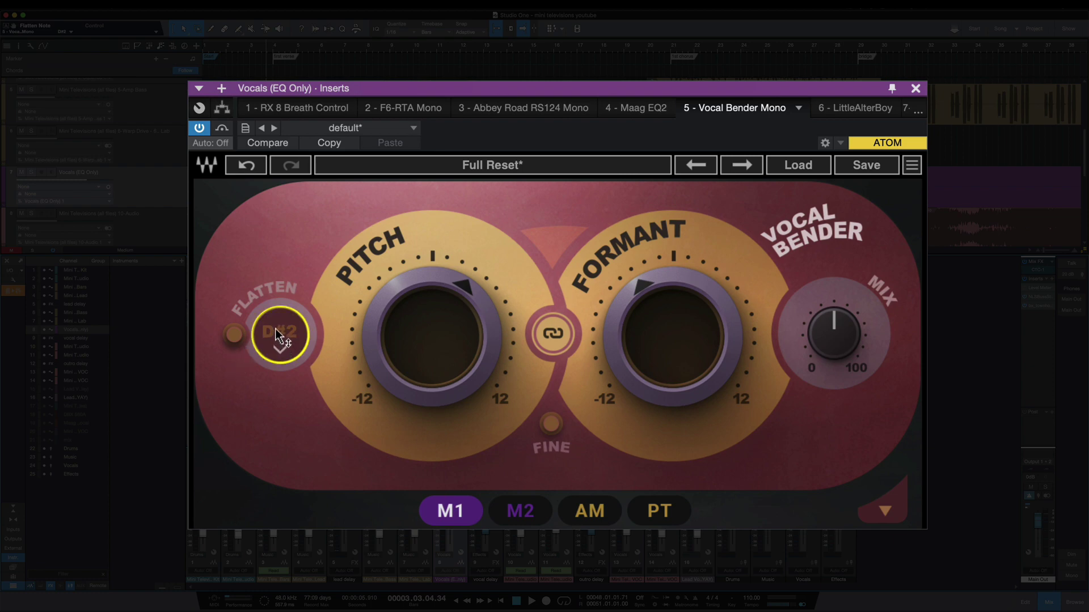
pyautogui.click(278, 333)
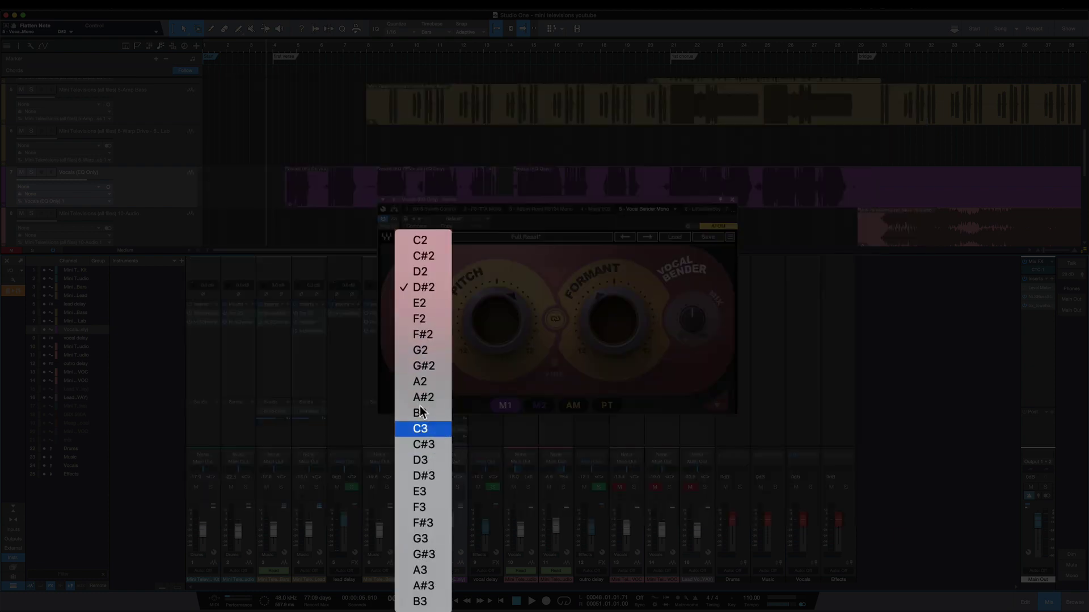
pyautogui.press('Escape')
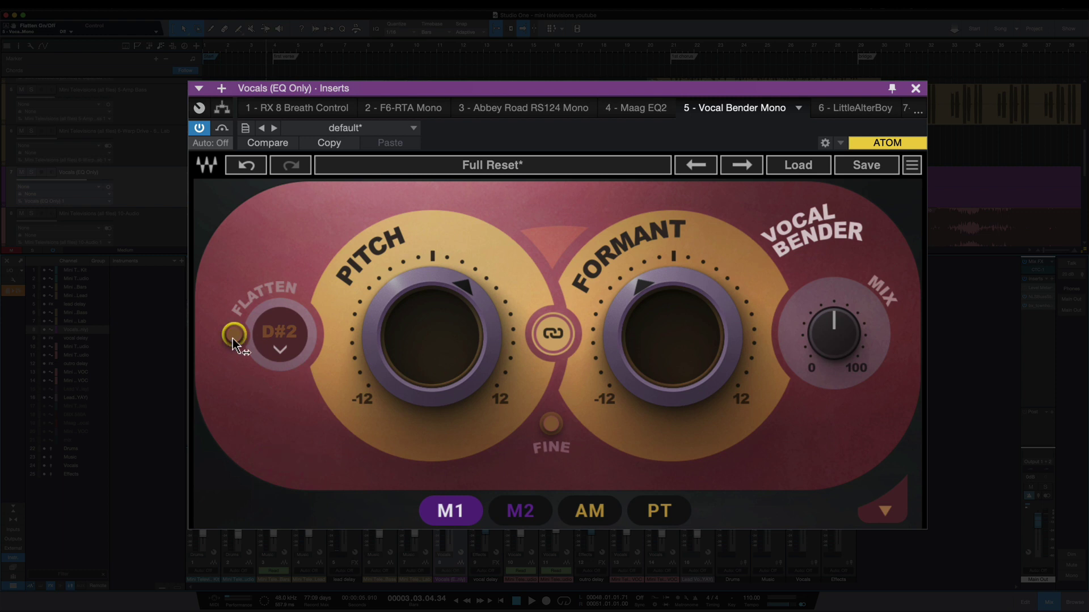
# Switch Flatten on, review its list of target notes, and switch Flatten back off
pyautogui.click(233, 339)
pyautogui.click(284, 346)
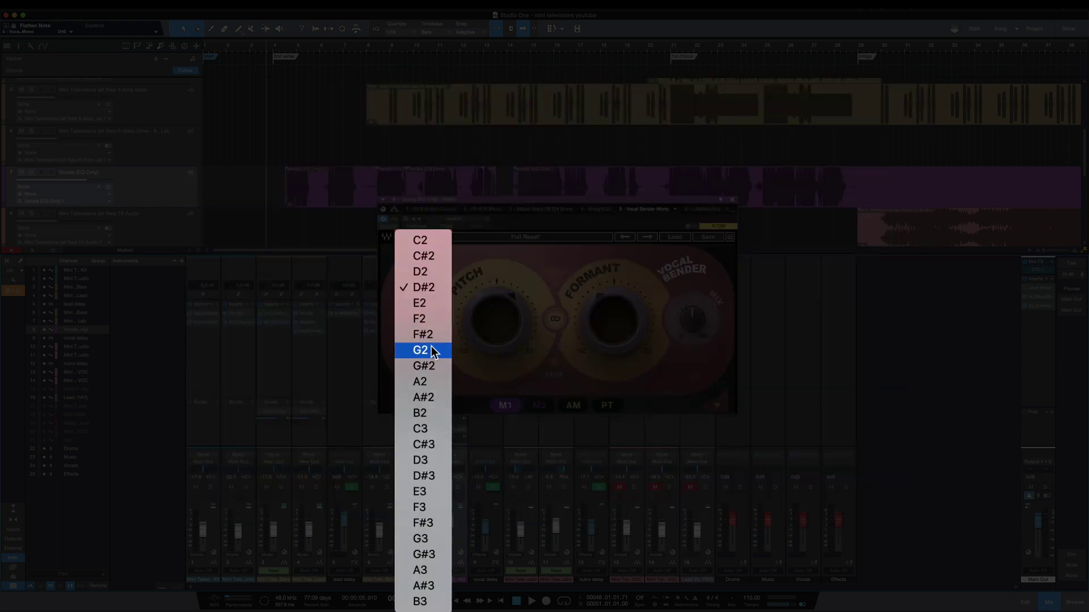
pyautogui.press('Escape')
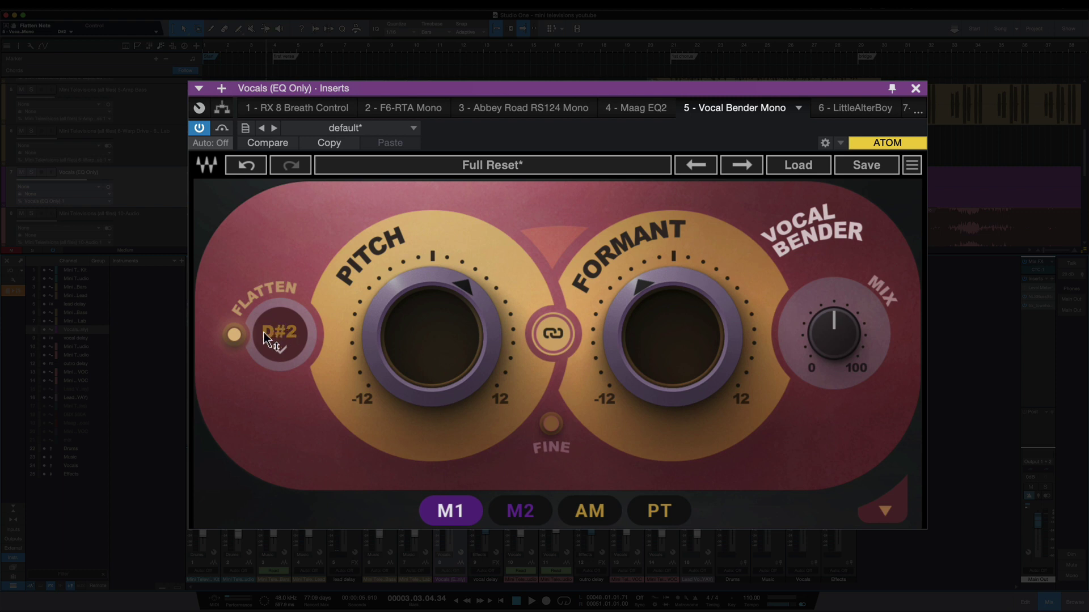
pyautogui.click(234, 333)
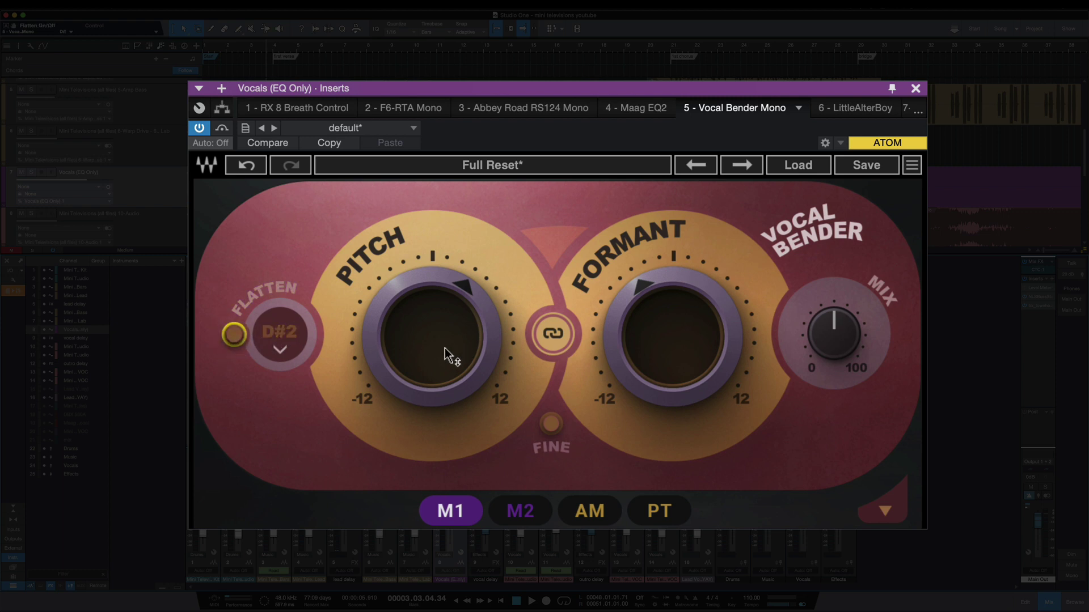
# Try shifting pitch and formant down together to 2 and -4 semitones and return them to 3 and -3 semitones
pyautogui.moveTo(444, 348)
pyautogui.moveTo(546, 339)
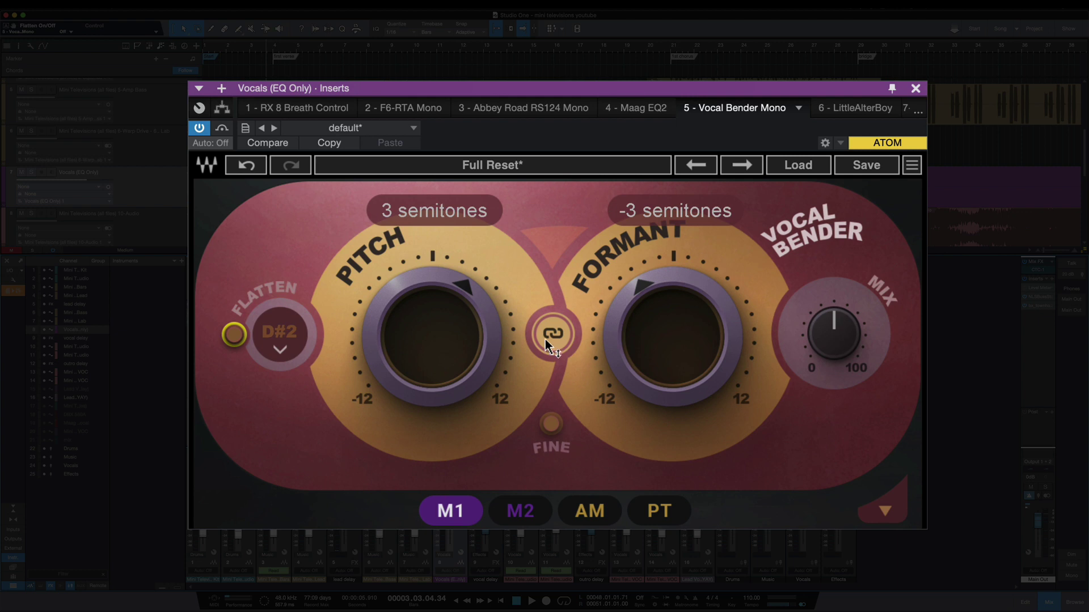
pyautogui.click(546, 339)
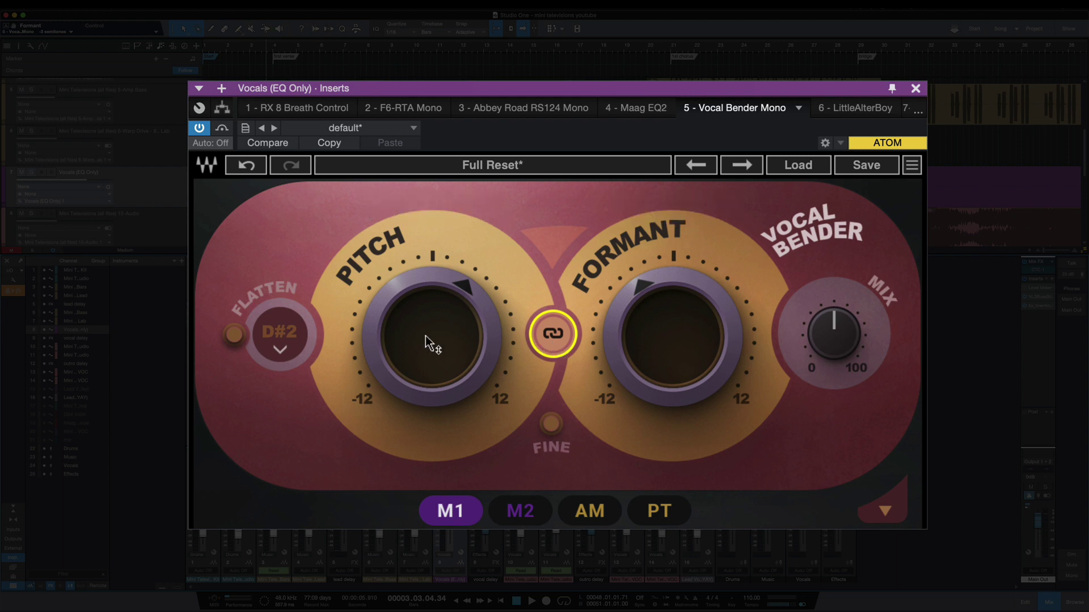
pyautogui.moveTo(679, 340)
pyautogui.moveTo(542, 328)
pyautogui.scroll(-1, 432, 336)
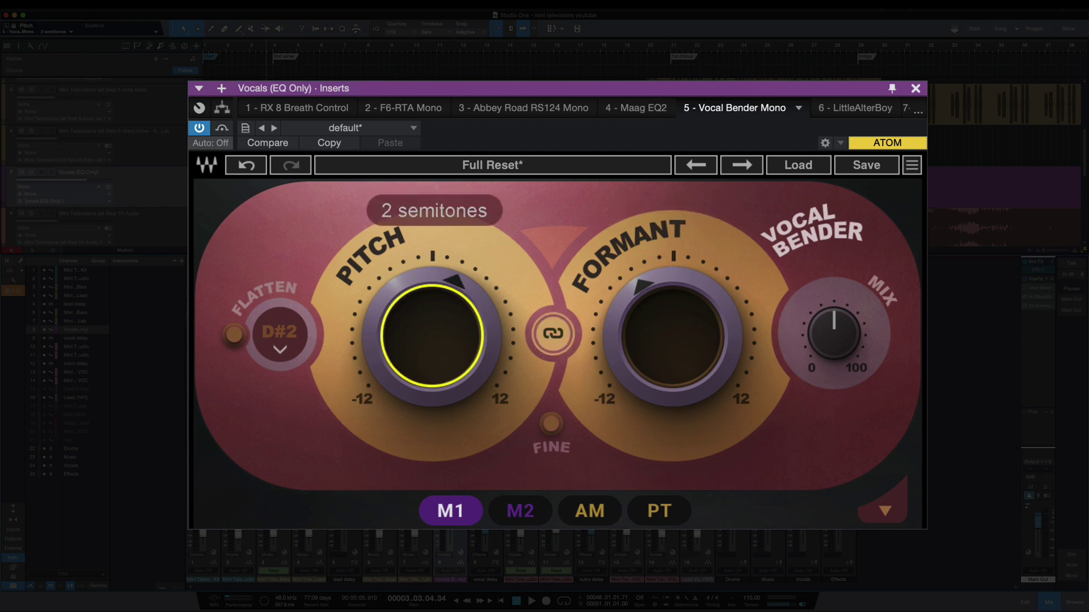
pyautogui.scroll(1, 432, 336)
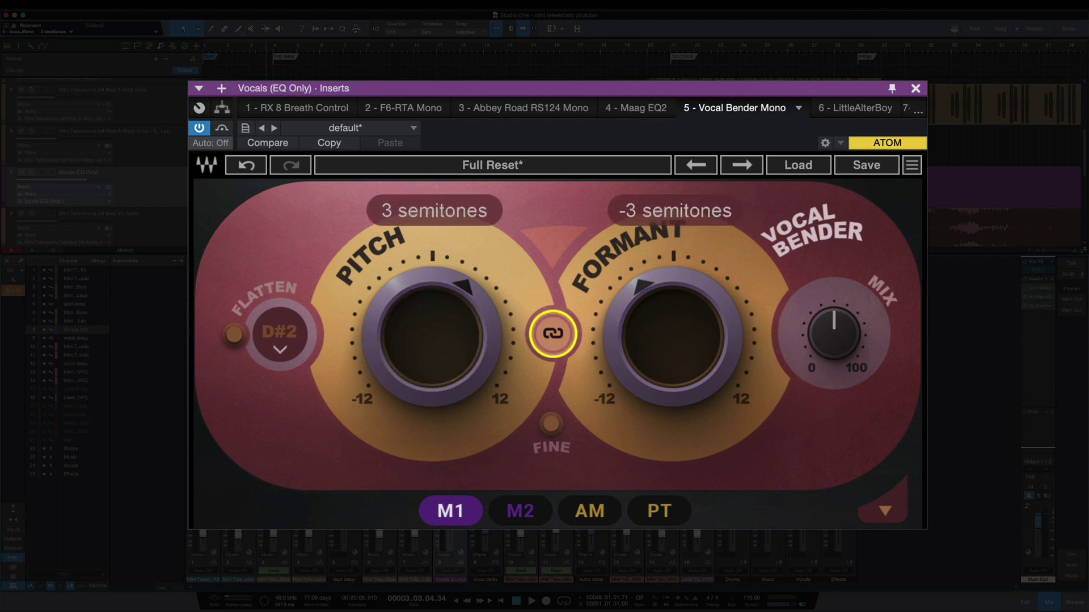
pyautogui.scroll(-1, 553, 334)
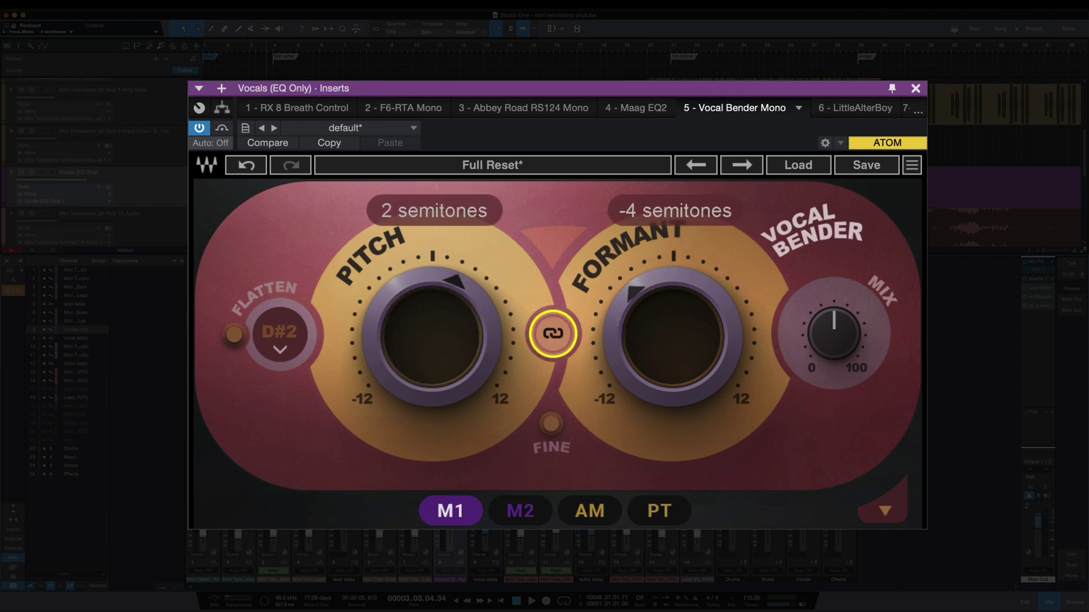
pyautogui.scroll(1, 553, 333)
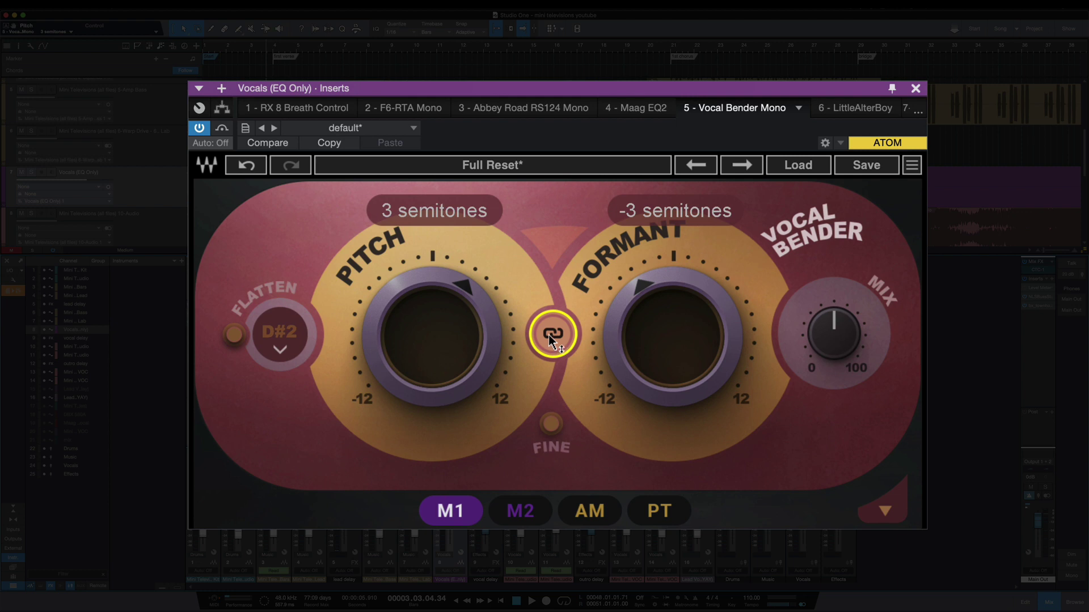
# Turn on Fine mode to examine the pitch setting in cents, and turn Fine mode back off
pyautogui.click(550, 425)
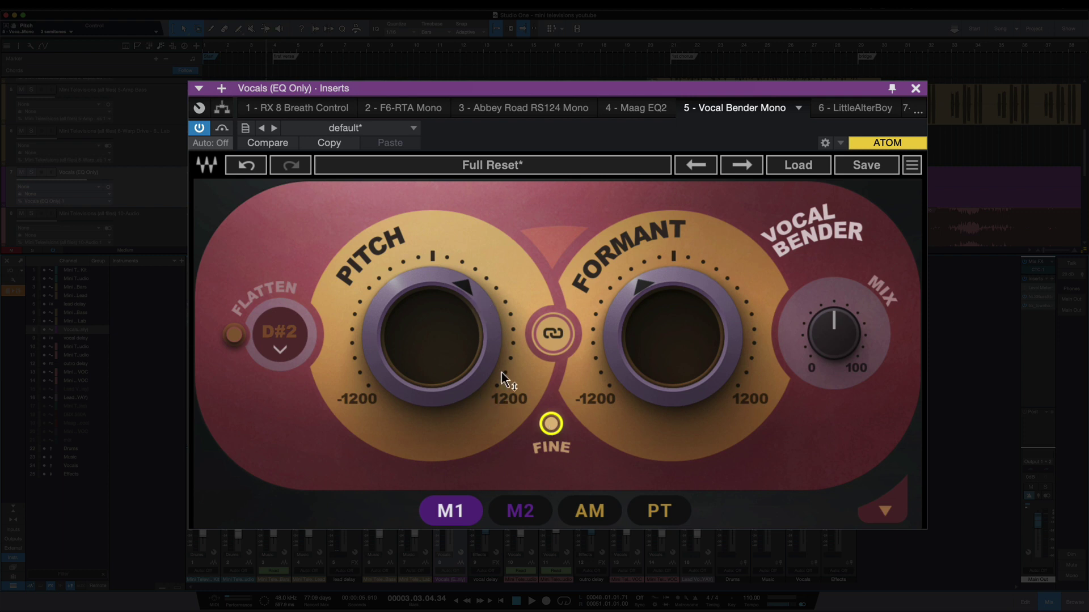
pyautogui.click(555, 424)
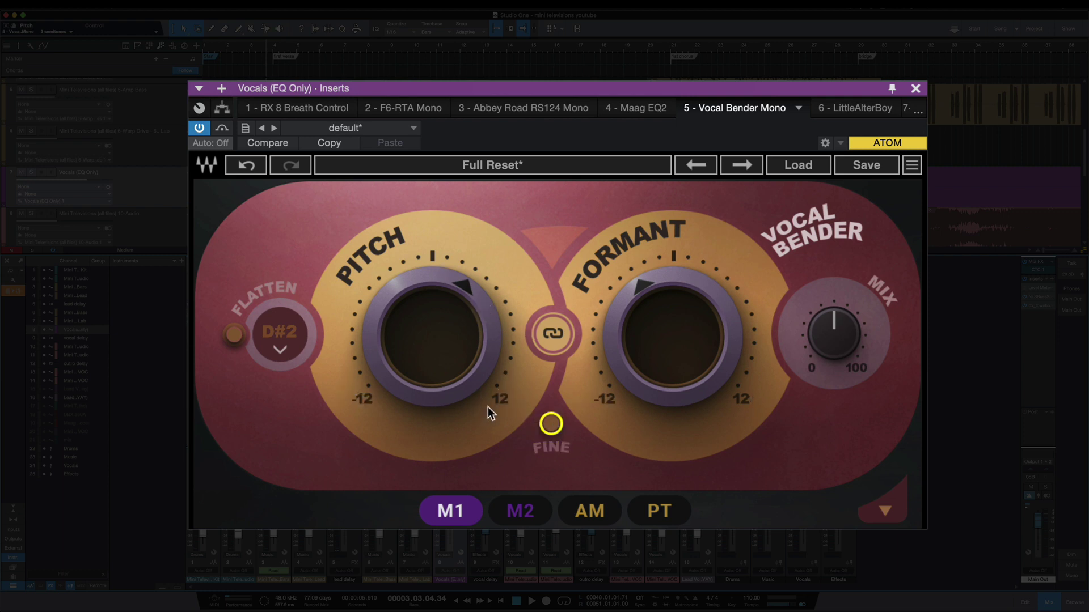
pyautogui.click(550, 425)
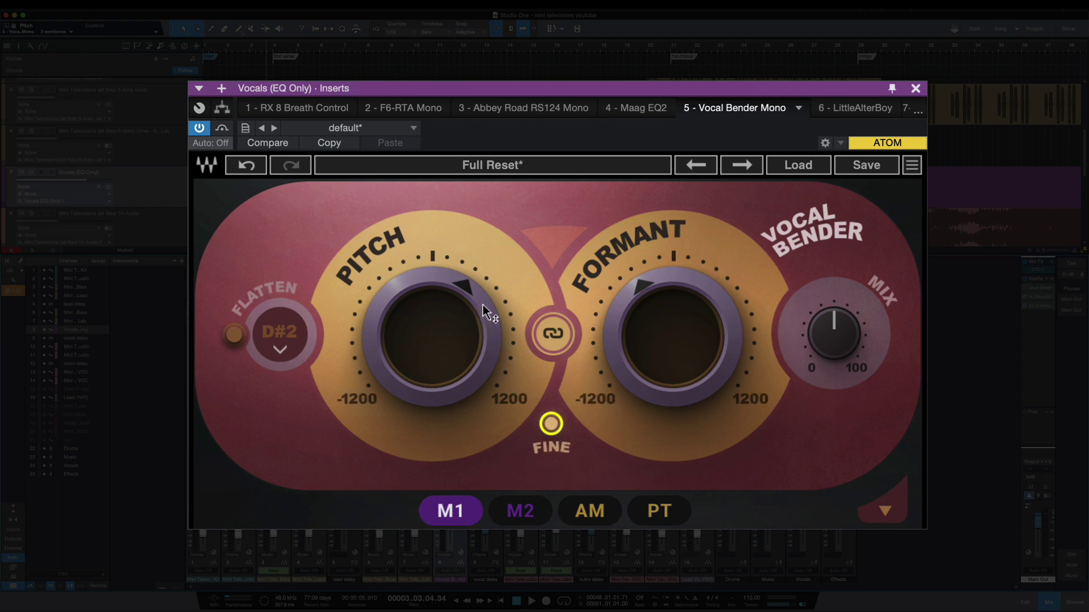
pyautogui.moveTo(492, 313)
pyautogui.moveTo(446, 293)
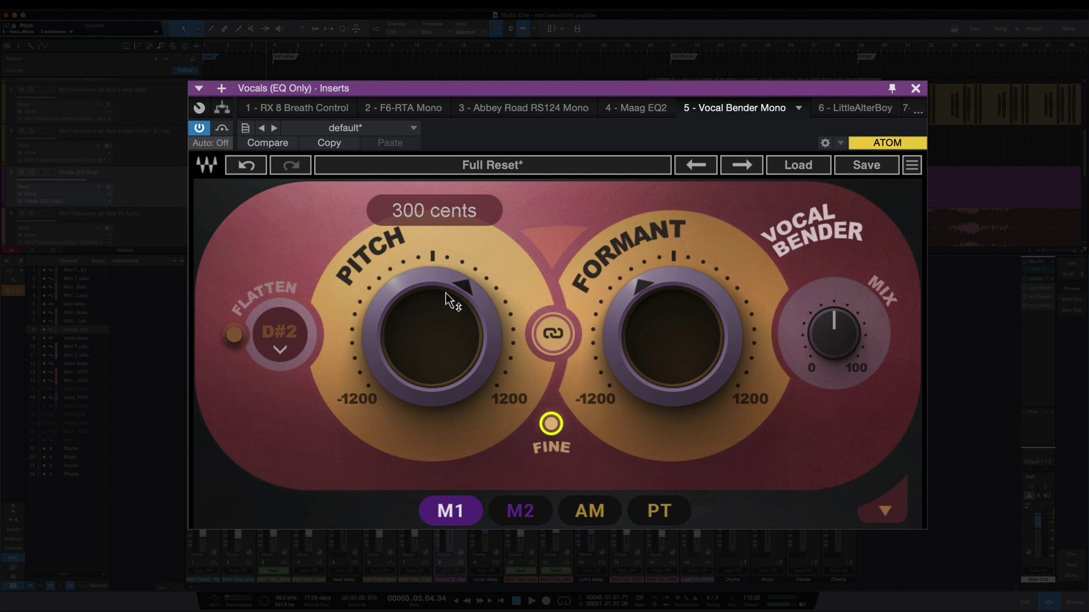
pyautogui.click(550, 424)
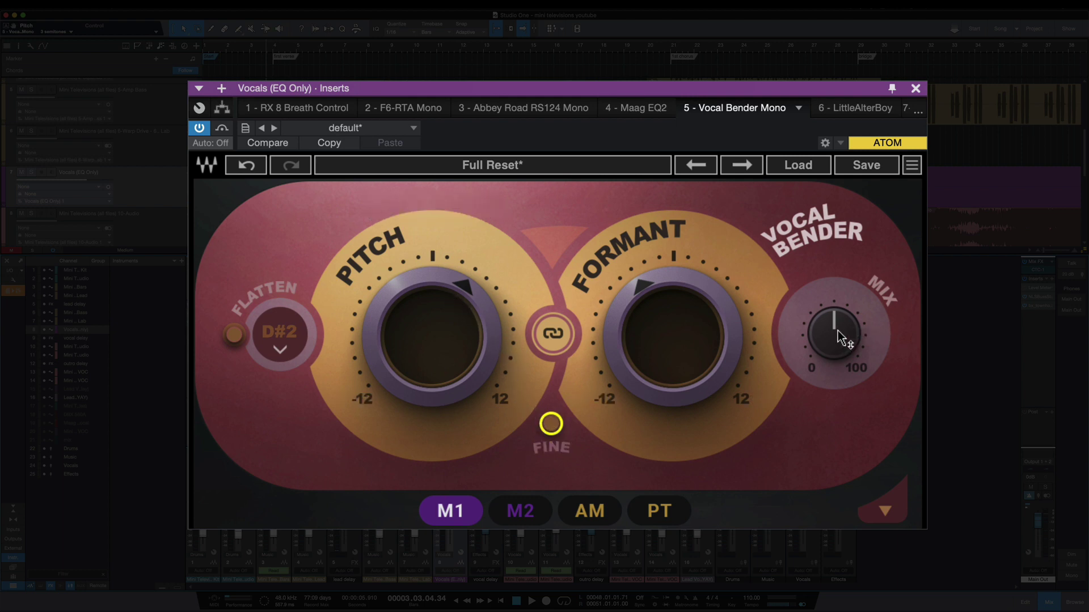
# Expand the modulation section, examine the M1, M2, AM and PT modulators, and collapse the section
pyautogui.moveTo(837, 331)
pyautogui.click(884, 510)
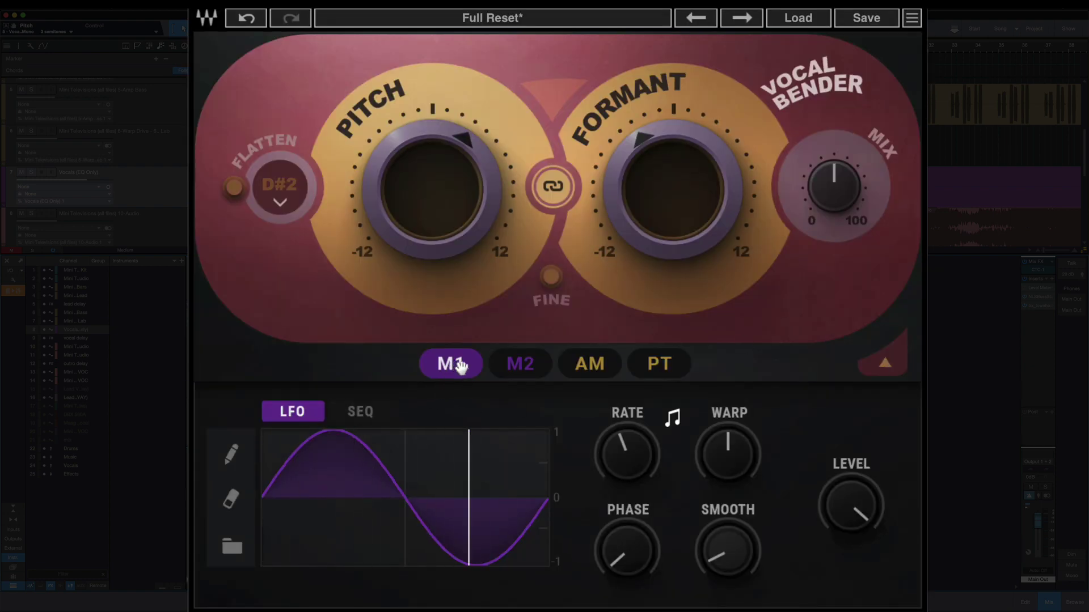
pyautogui.click(509, 364)
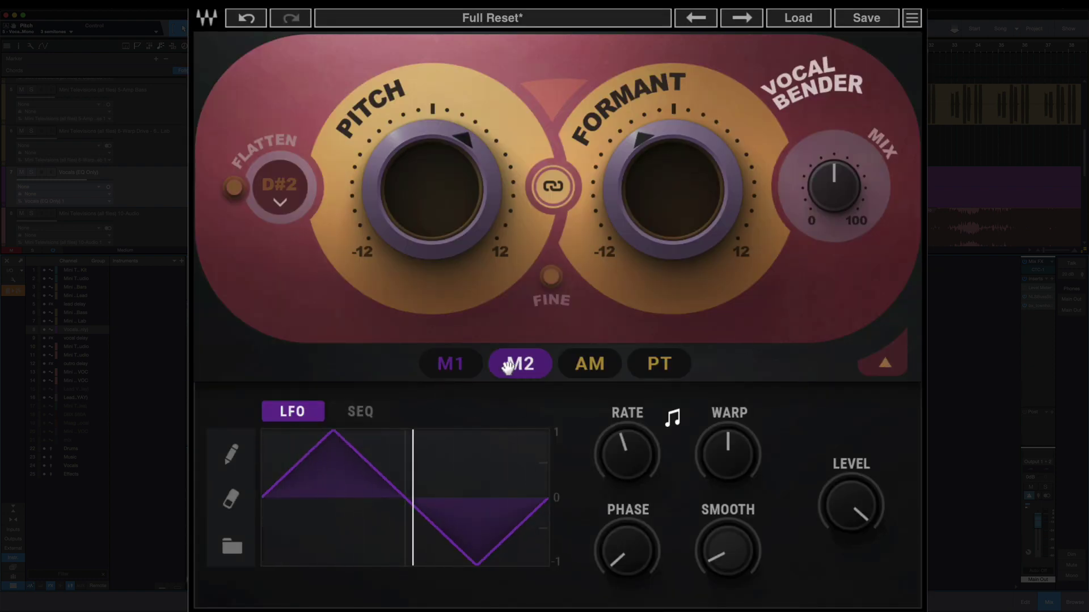
pyautogui.click(590, 369)
pyautogui.click(657, 371)
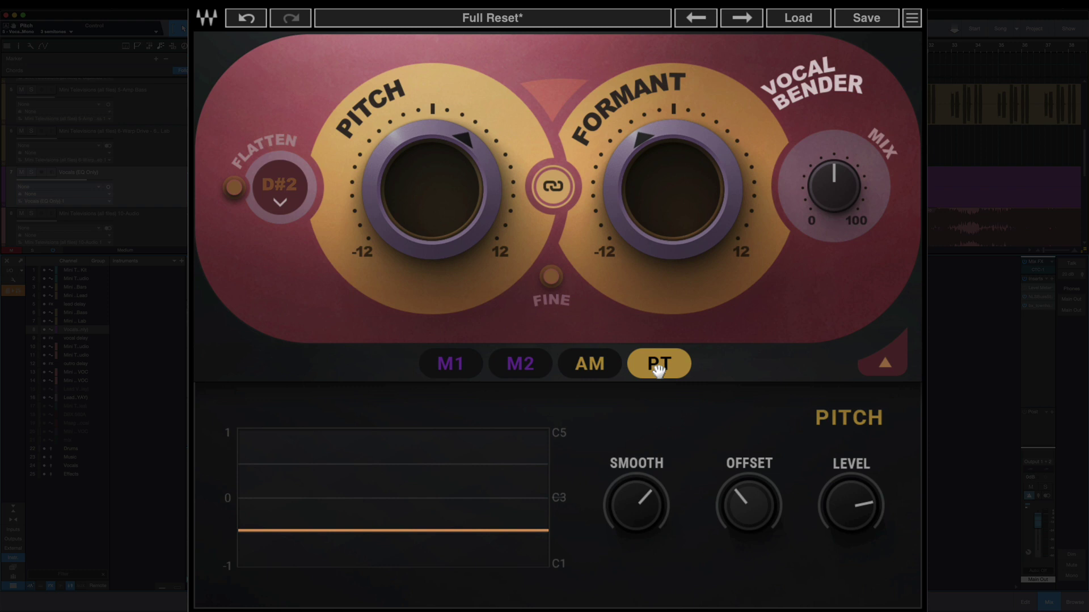
pyautogui.click(459, 367)
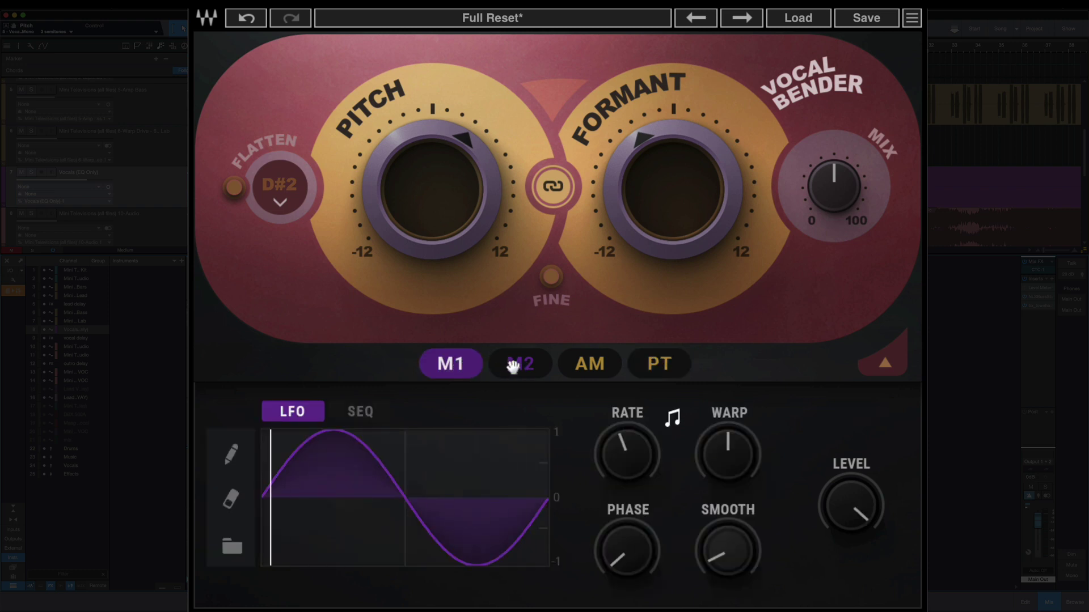
pyautogui.click(513, 366)
pyautogui.click(896, 367)
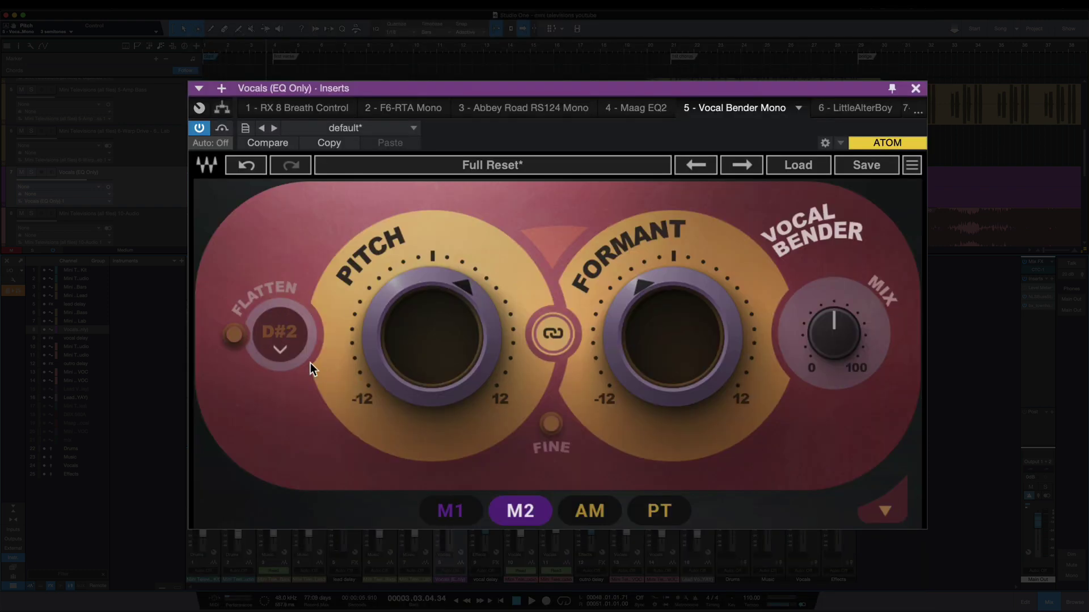
# Reopen the modulation section on M1 and compare its SEQ and LFO types, leaving LFO selected
pyautogui.click(884, 510)
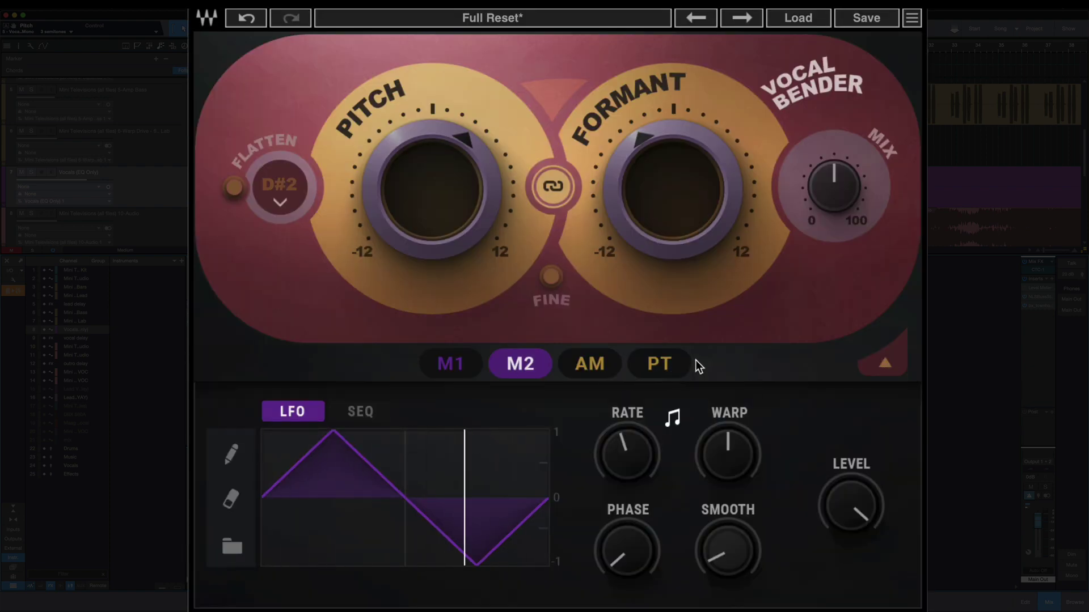
pyautogui.click(478, 364)
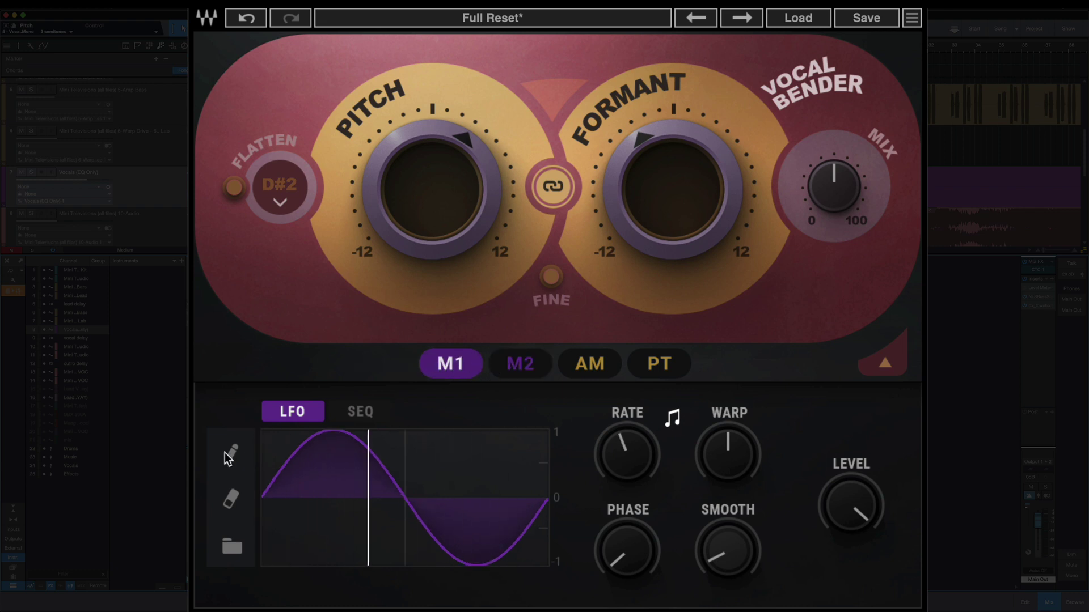
pyautogui.click(374, 415)
pyautogui.click(286, 411)
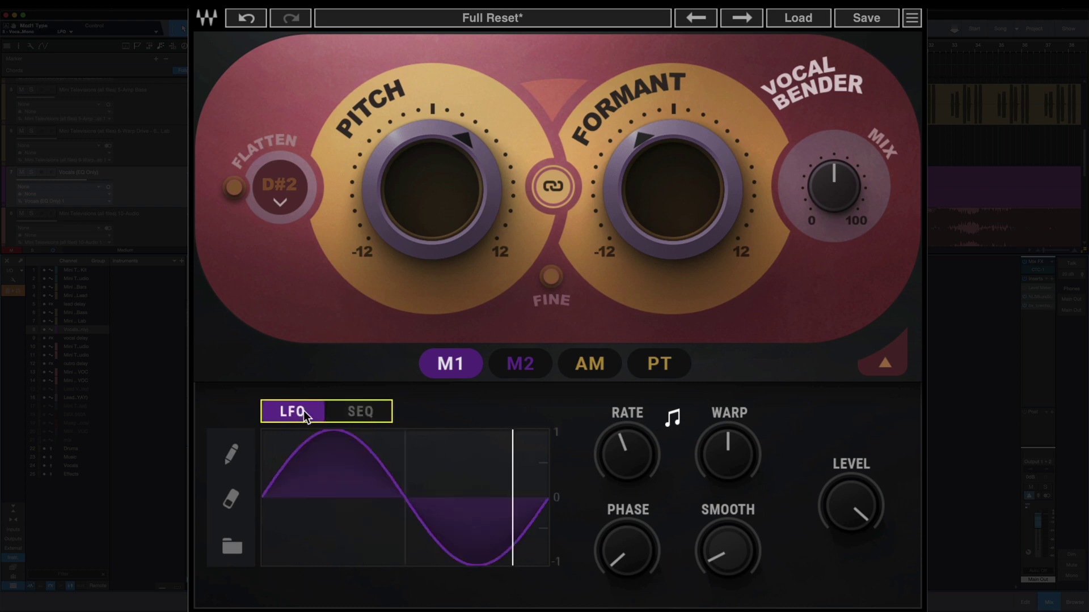
pyautogui.click(353, 411)
pyautogui.click(305, 409)
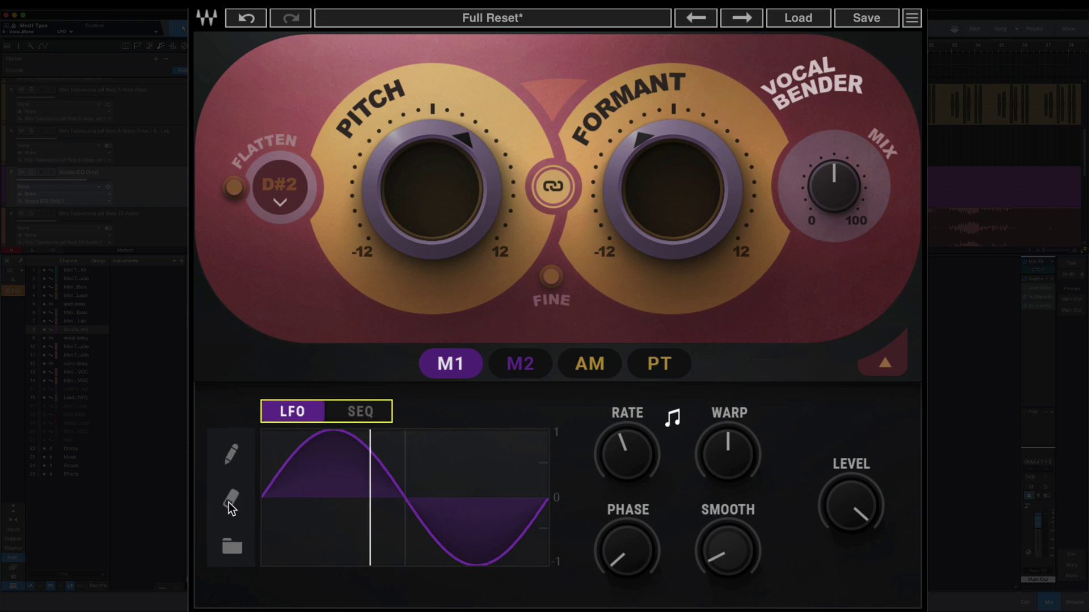
# Open the library of preset waveforms for the M1 LFO
pyautogui.click(225, 546)
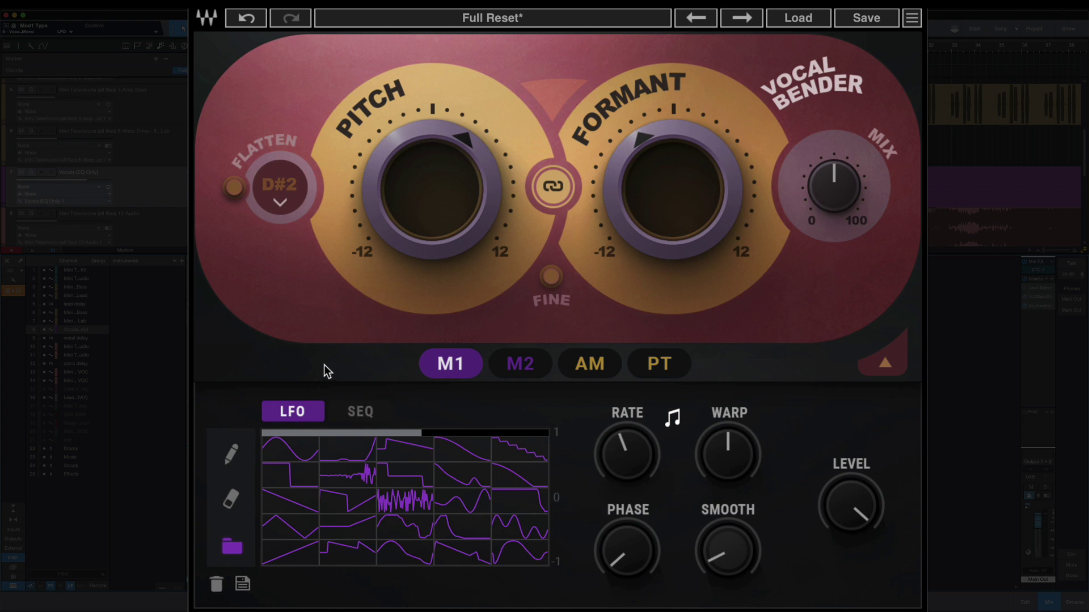
# Load the sine wave from the preset waveforms into the M1 LFO
pyautogui.click(285, 451)
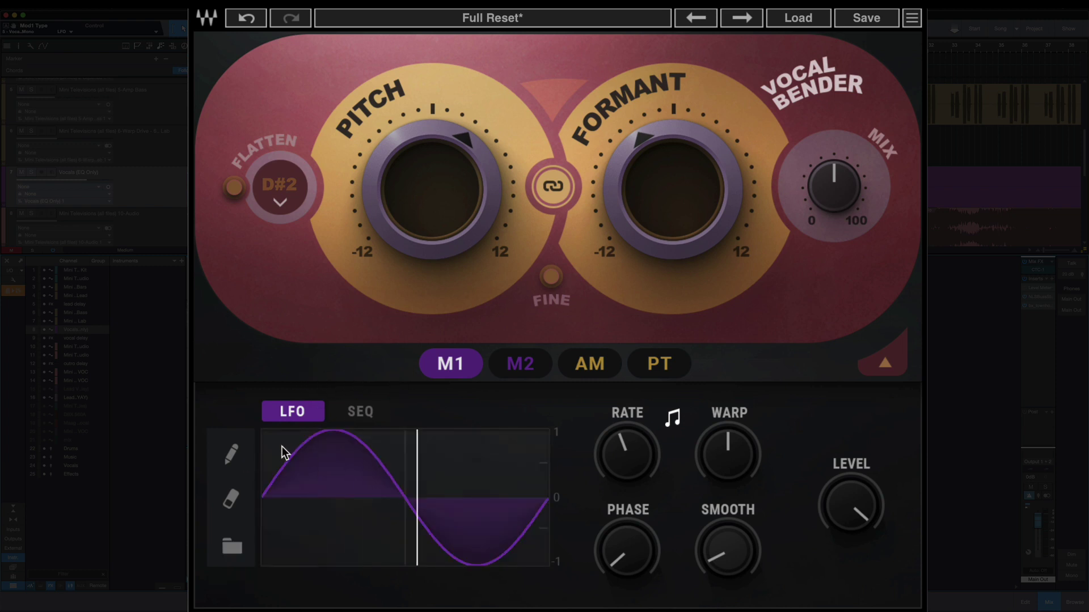
pyautogui.moveTo(445, 368); pyautogui.dragTo(520, 366)
pyautogui.click(446, 366)
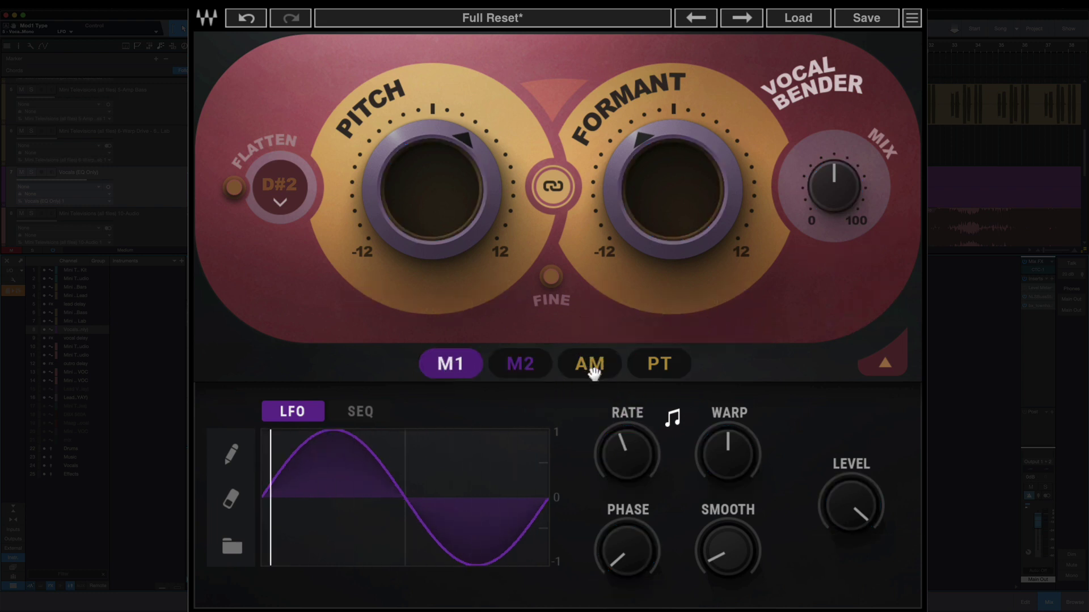
# Examine the AM amplitude modulator and the PT pitch modulator, including the Offset and Level controls
pyautogui.click(589, 365)
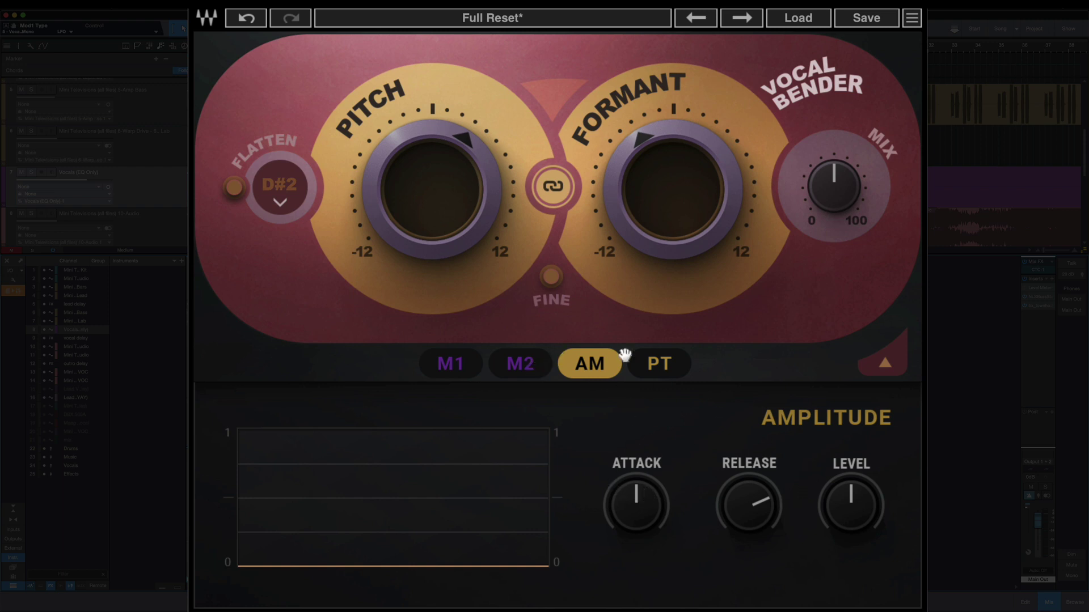
pyautogui.click(662, 365)
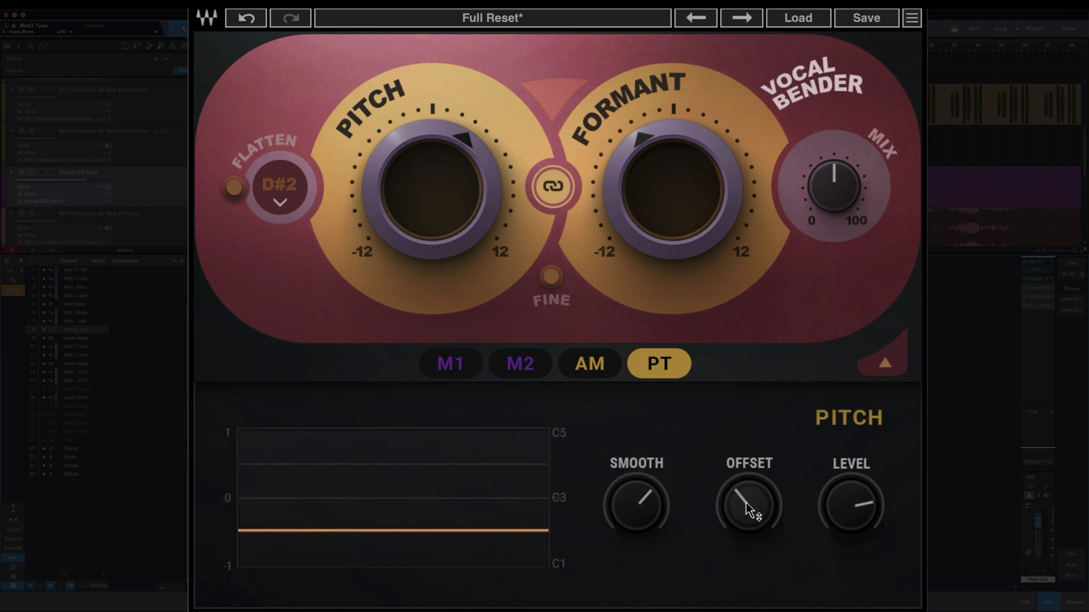
pyautogui.moveTo(748, 485)
pyautogui.moveTo(848, 504)
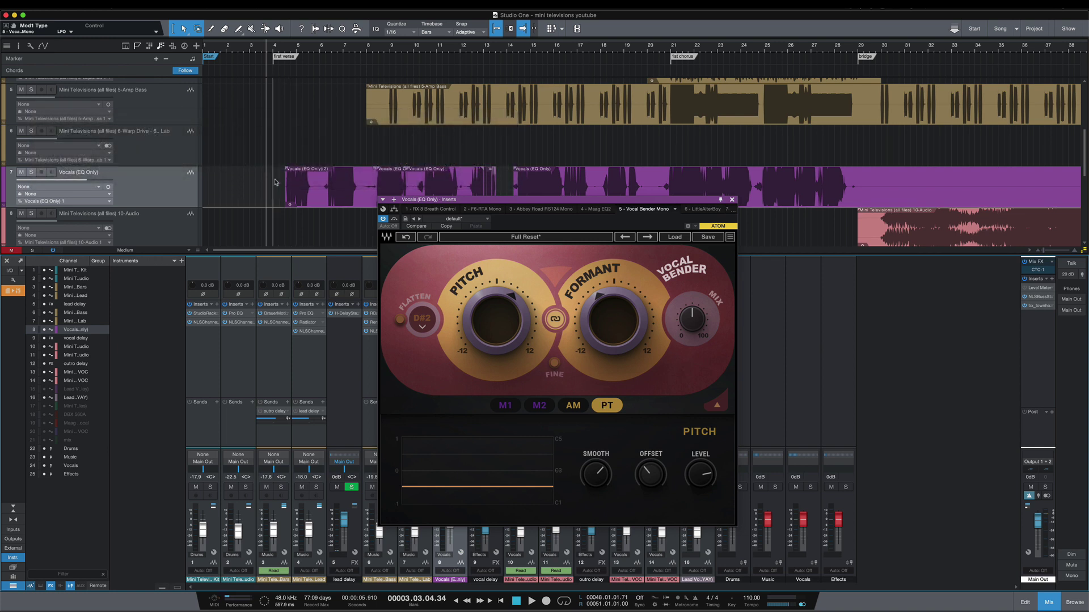
# Make sure the plugin is not bypassed, set the Flatten note to G2 and turn Flatten on
pyautogui.click(394, 219)
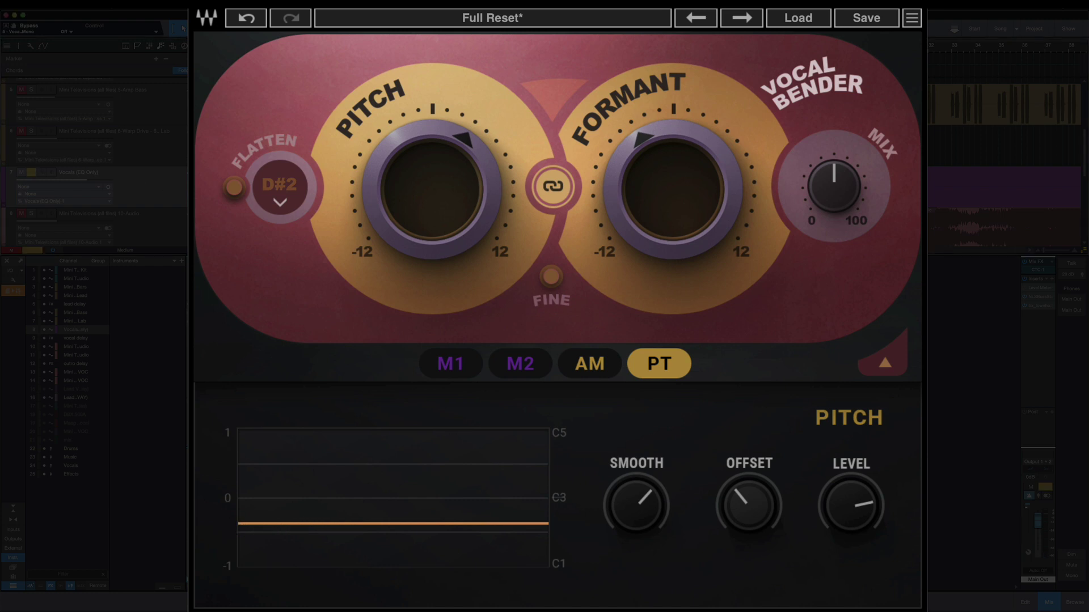
pyautogui.click(281, 195)
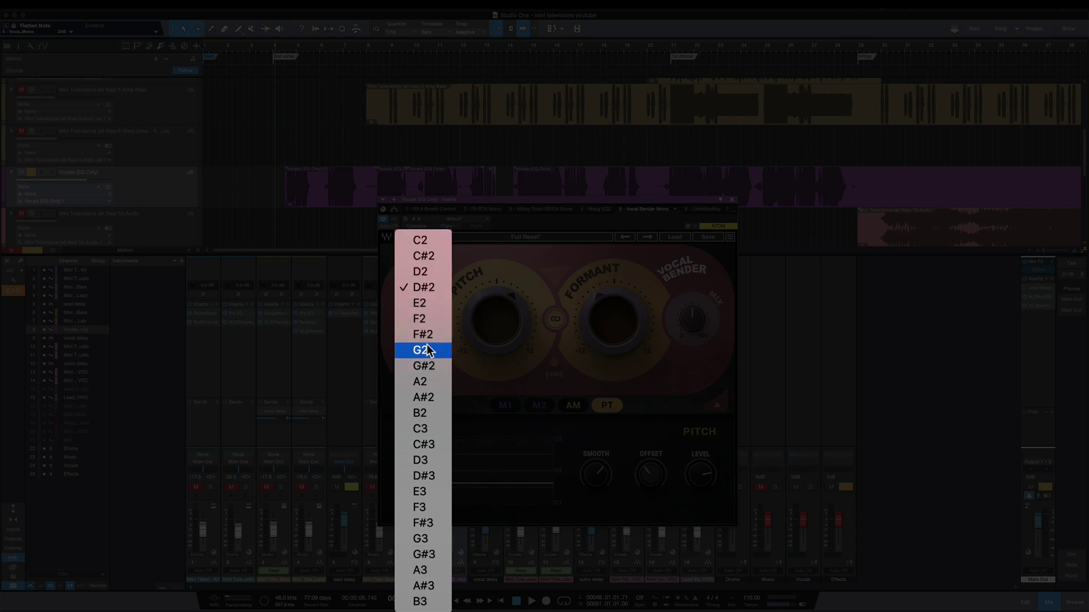
pyautogui.click(423, 350)
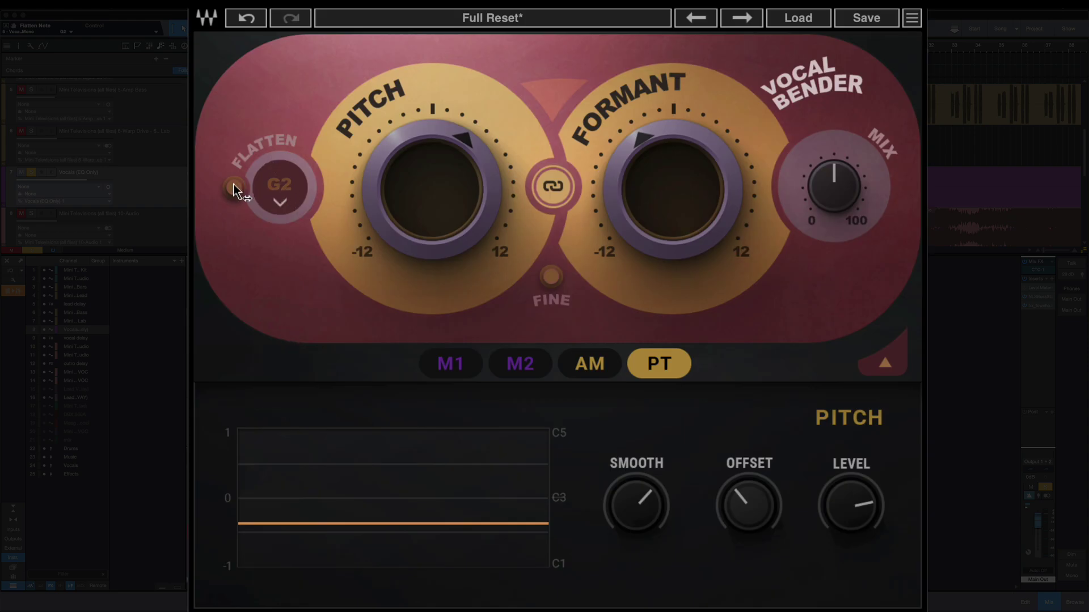
pyautogui.click(233, 186)
# Raise the Mix amount to about 85, followed by a slight further increase
pyautogui.moveTo(822, 182); pyautogui.dragTo(822, 165)
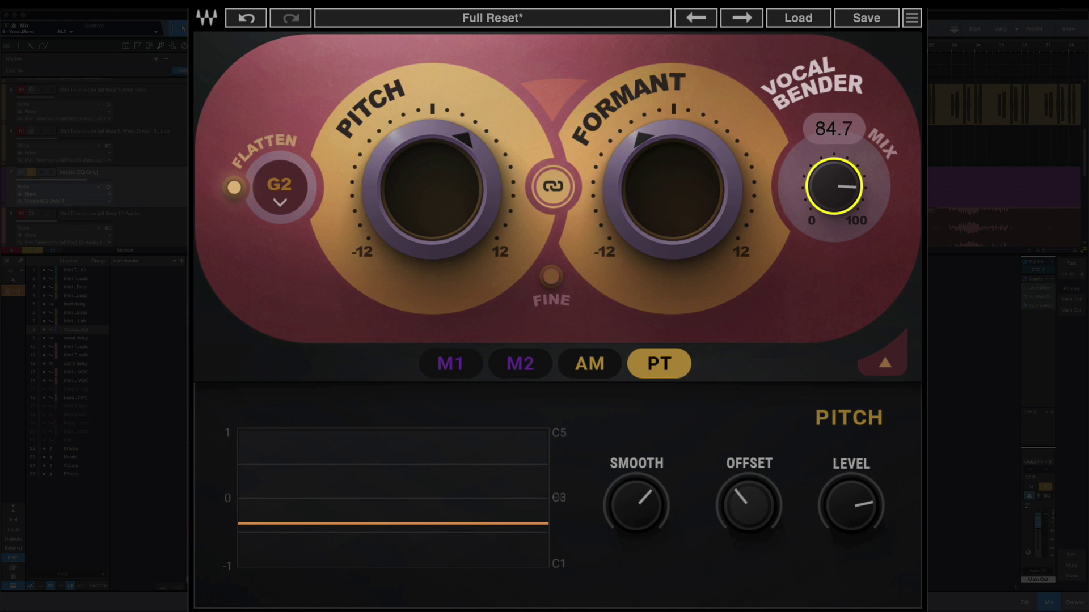
pyautogui.click(808, 230)
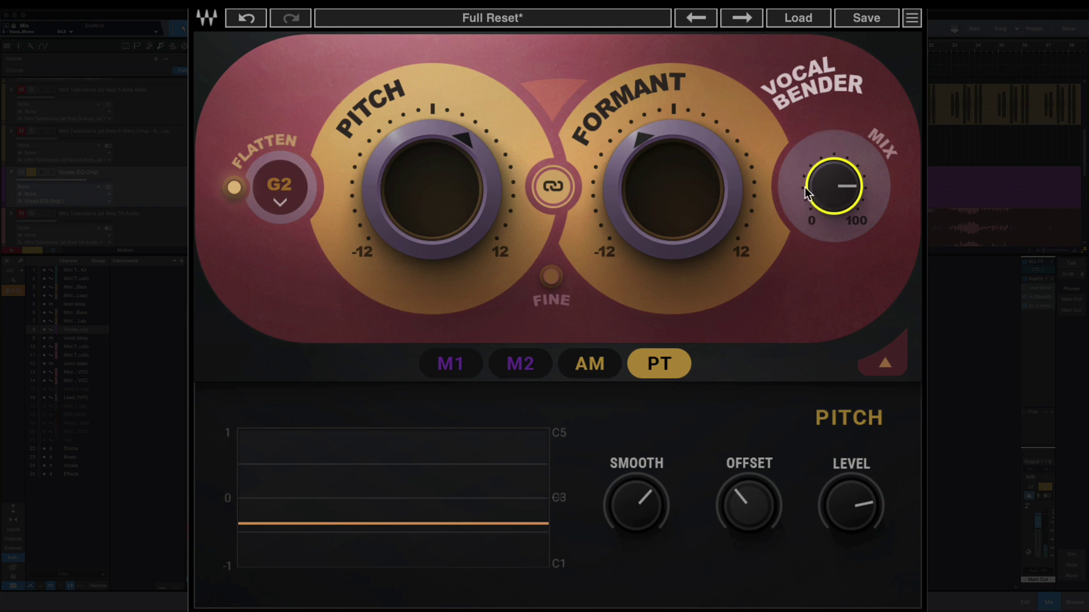
pyautogui.moveTo(805, 187); pyautogui.dragTo(805, 169)
# Try A#2 and F3 as the Flatten note, leaving F3 selected, and turn Flatten off
pyautogui.moveTo(280, 193); pyautogui.dragTo(276, 181)
pyautogui.click(273, 194)
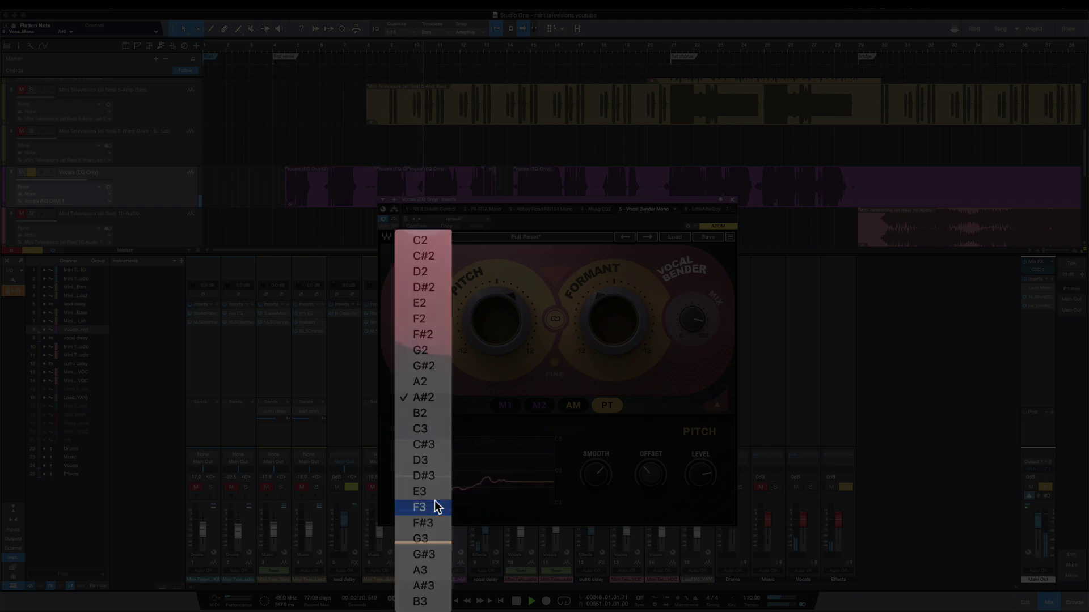
pyautogui.click(436, 506)
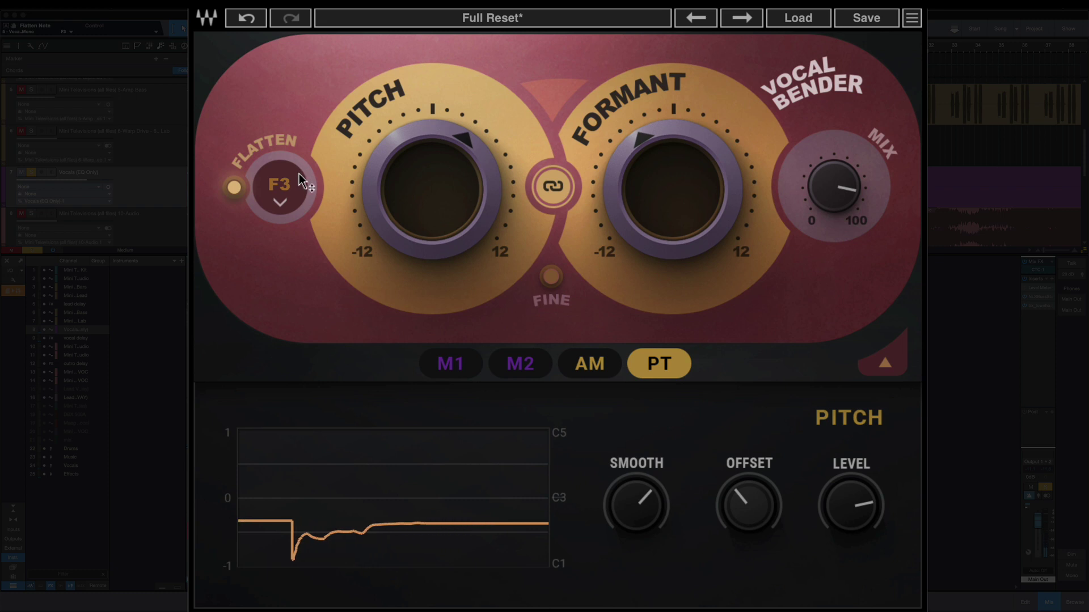
pyautogui.click(280, 200)
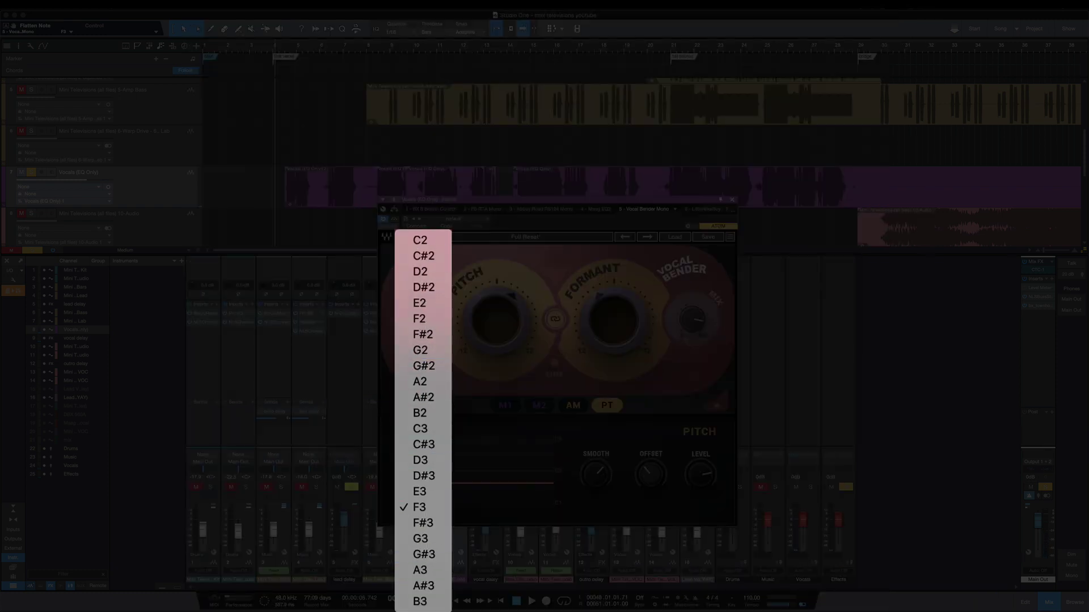
pyautogui.press('Escape')
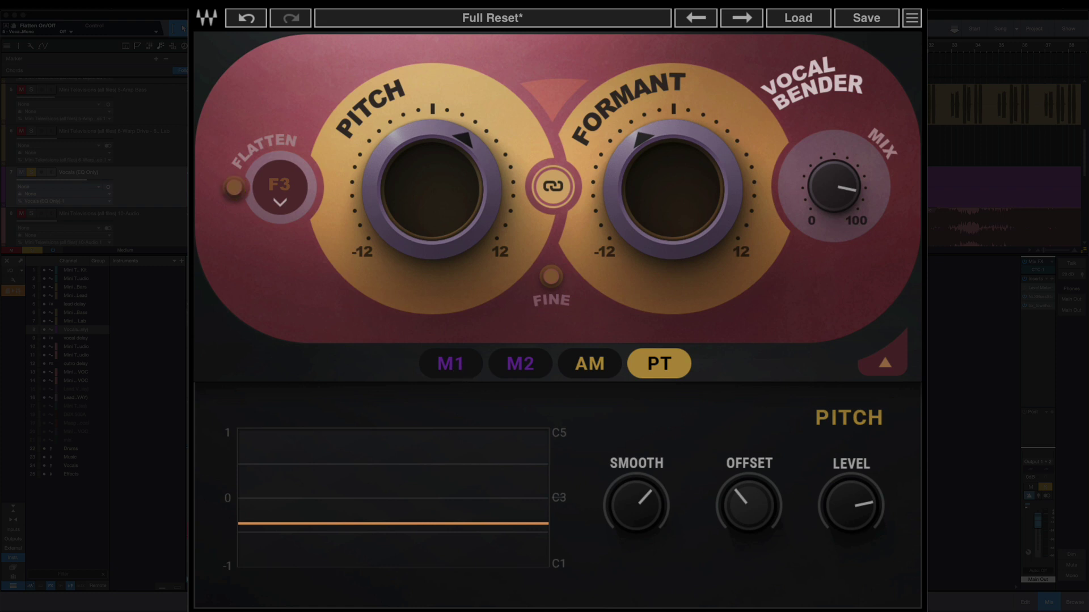
# Display the M1 LFO modulator and assign it to the Pitch control
pyautogui.click(450, 364)
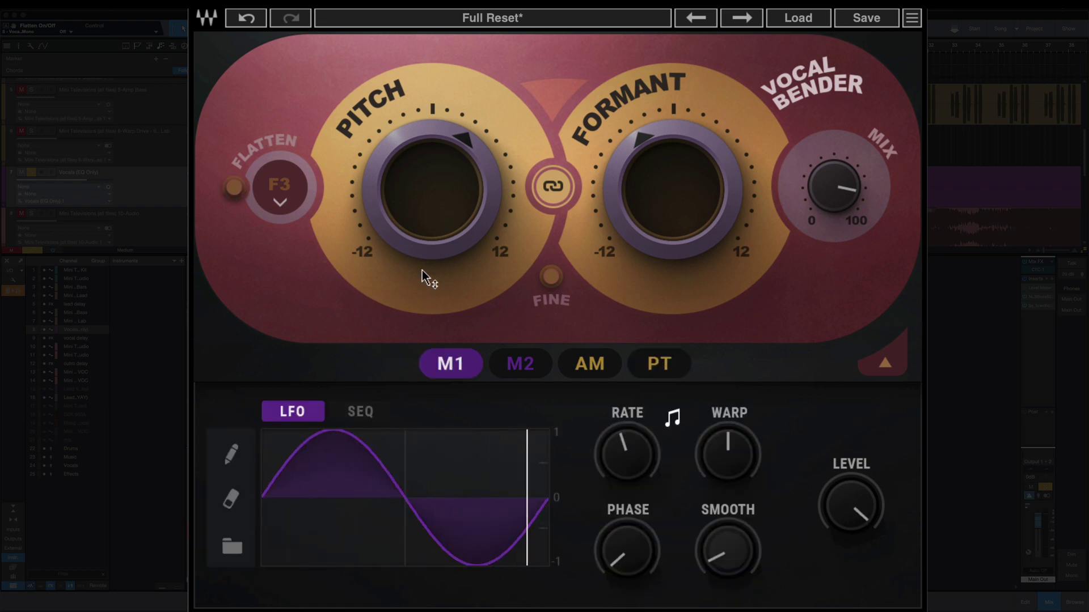
pyautogui.click(626, 453)
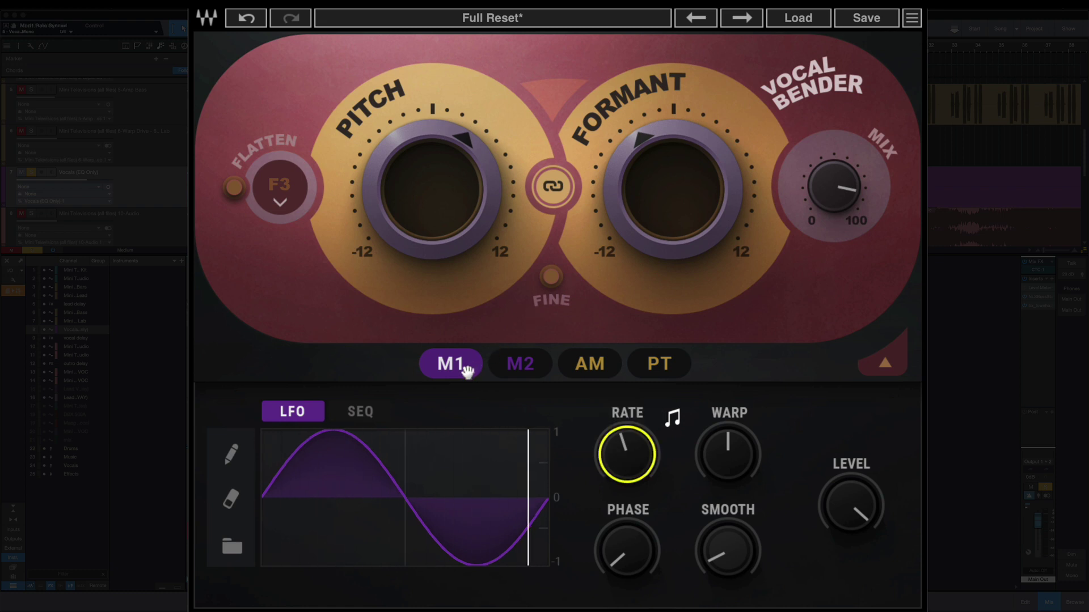
pyautogui.moveTo(464, 372); pyautogui.dragTo(448, 289)
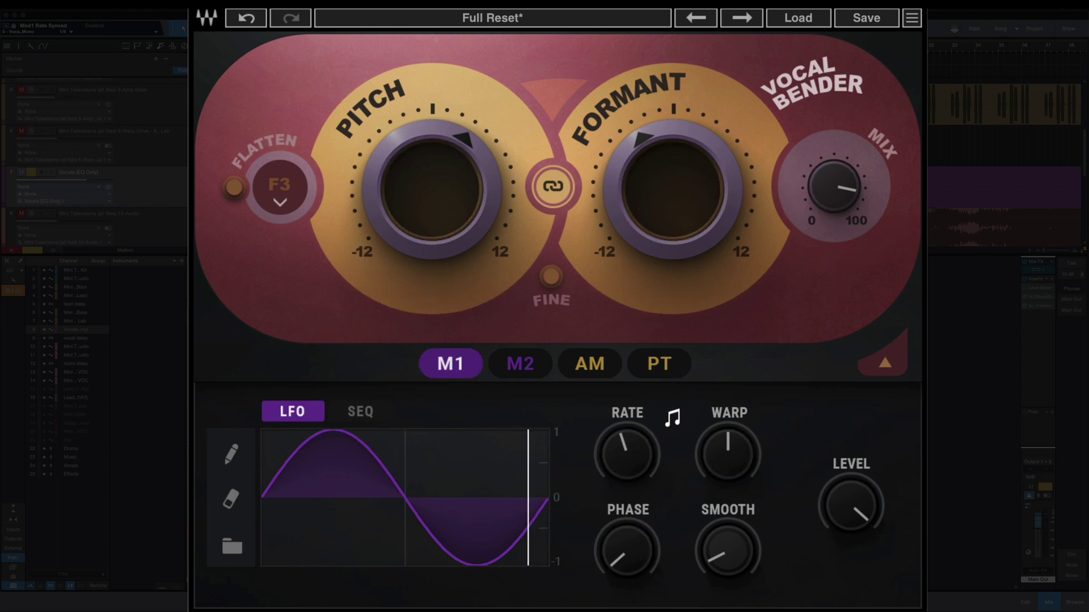
pyautogui.moveTo(450, 364); pyautogui.dragTo(433, 157)
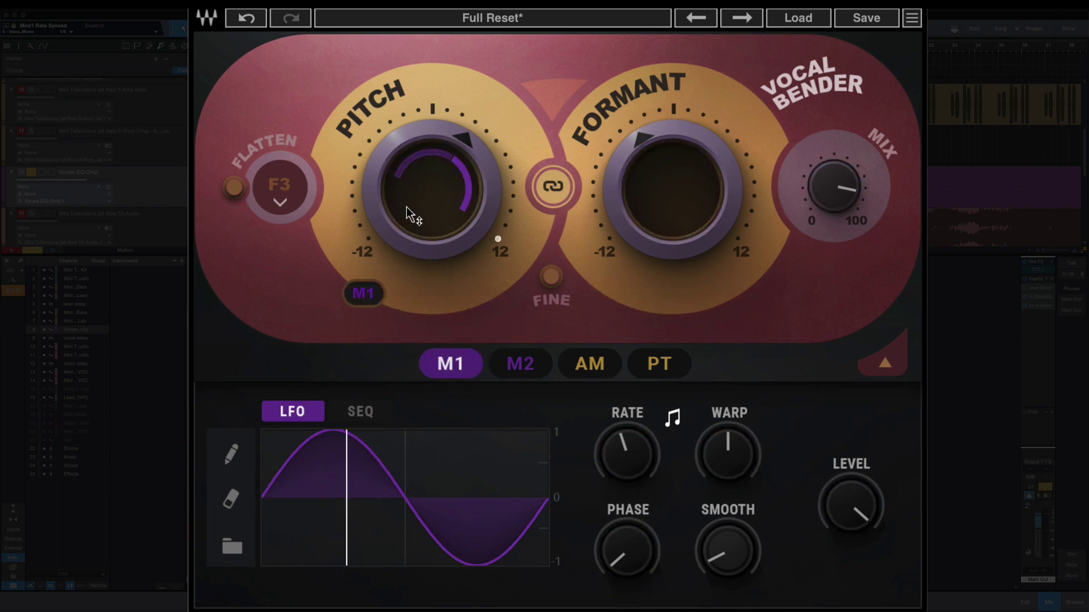
# Reduce the M1 modulation amount on Pitch to 3, and raise it again to a moderate depth
pyautogui.moveTo(445, 177)
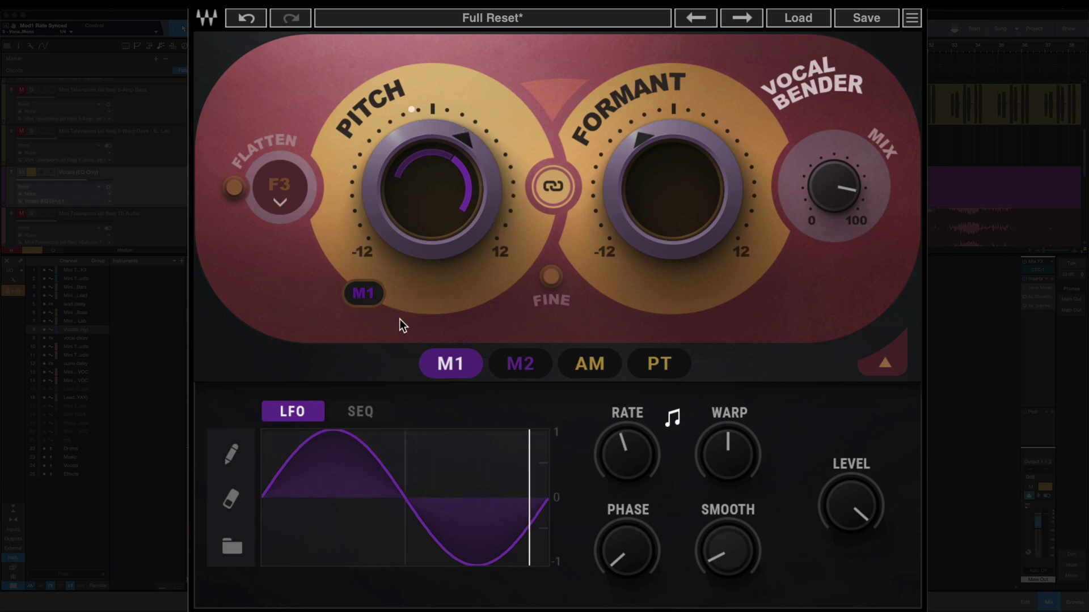
pyautogui.moveTo(365, 294)
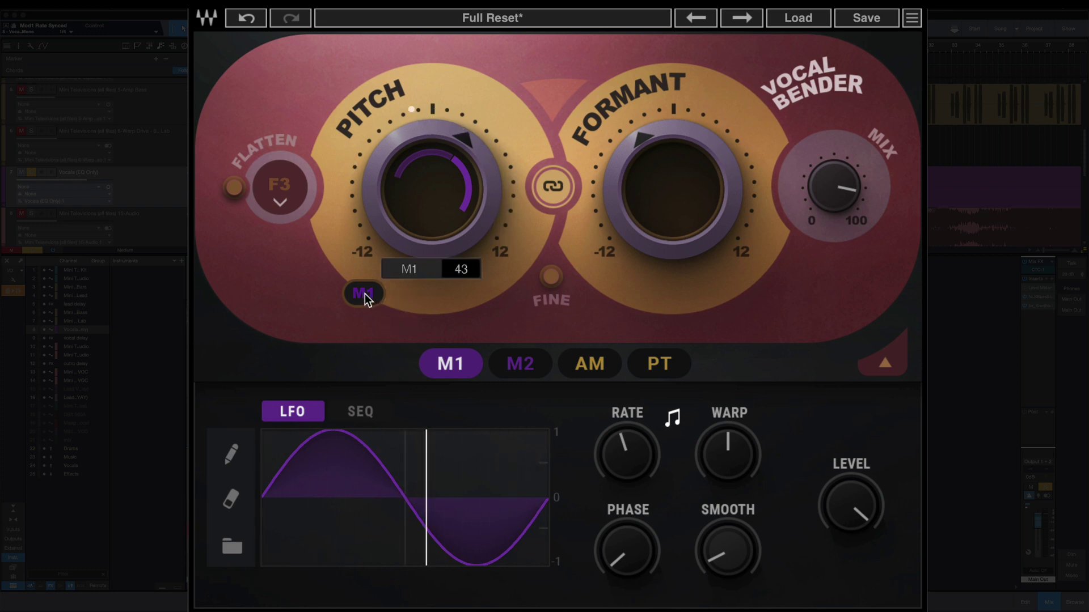
pyautogui.moveTo(366, 294); pyautogui.dragTo(325, 510)
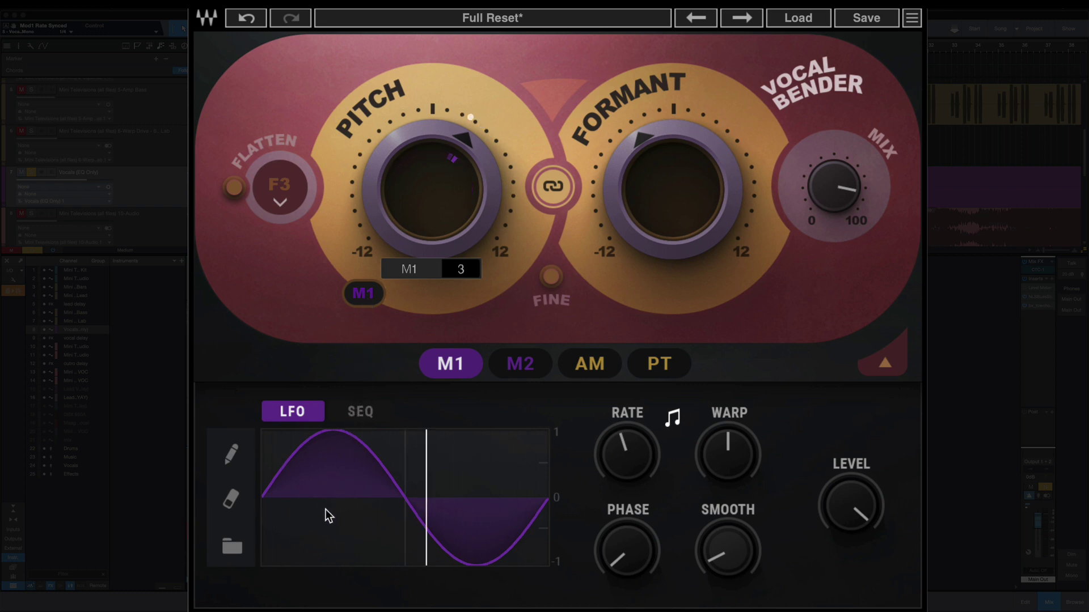
pyautogui.moveTo(326, 510); pyautogui.dragTo(340, 482)
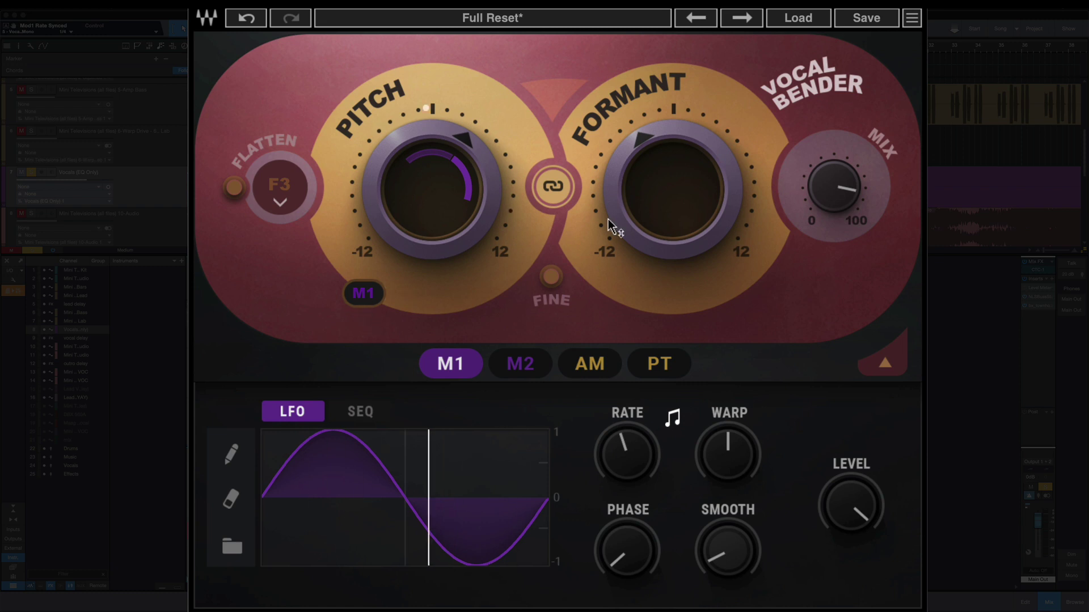
# Set the pitch to -3 semitones and remove the M1 modulation from Pitch by choosing None
pyautogui.moveTo(841, 203)
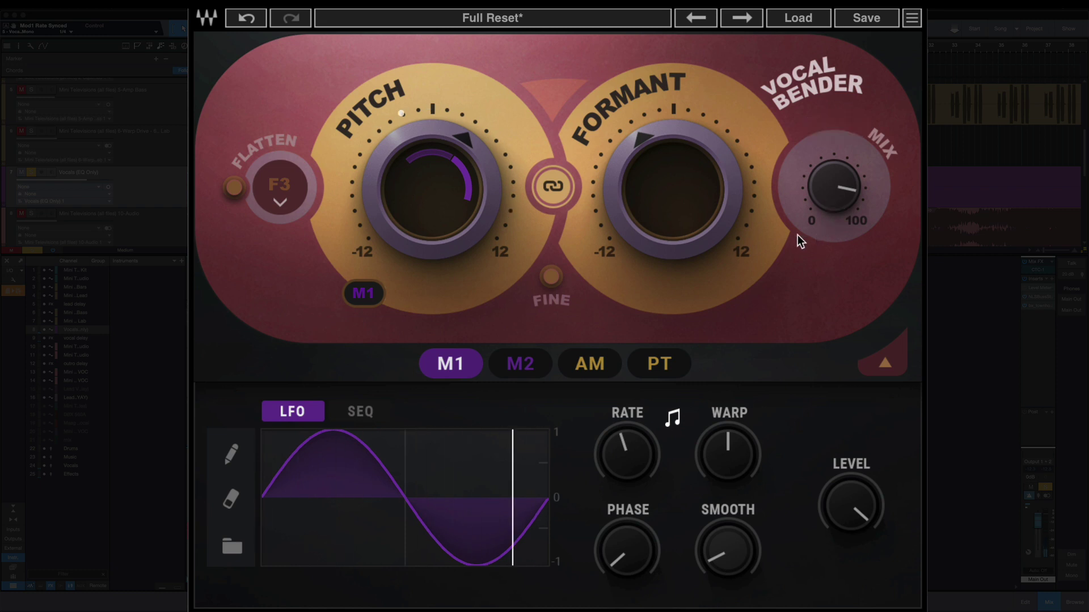
pyautogui.click(424, 201)
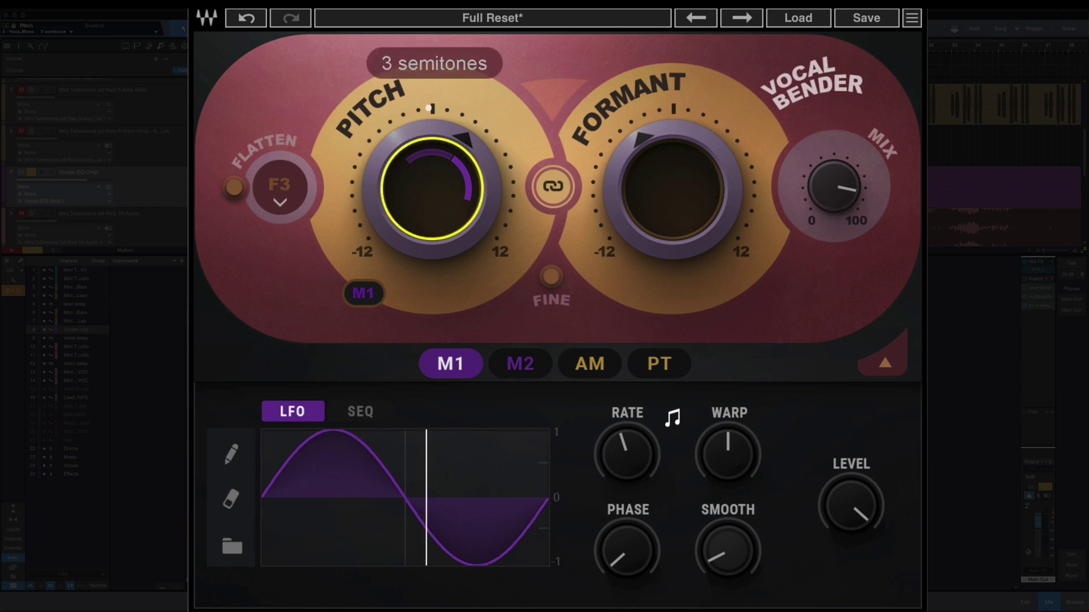
pyautogui.moveTo(424, 201); pyautogui.dragTo(433, 208)
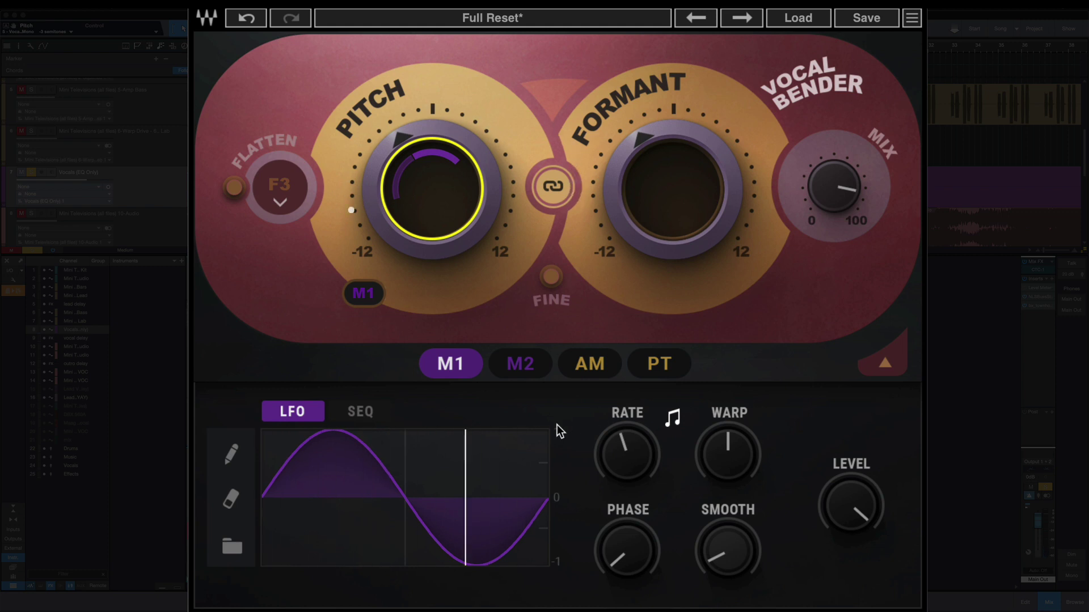
pyautogui.click(379, 298)
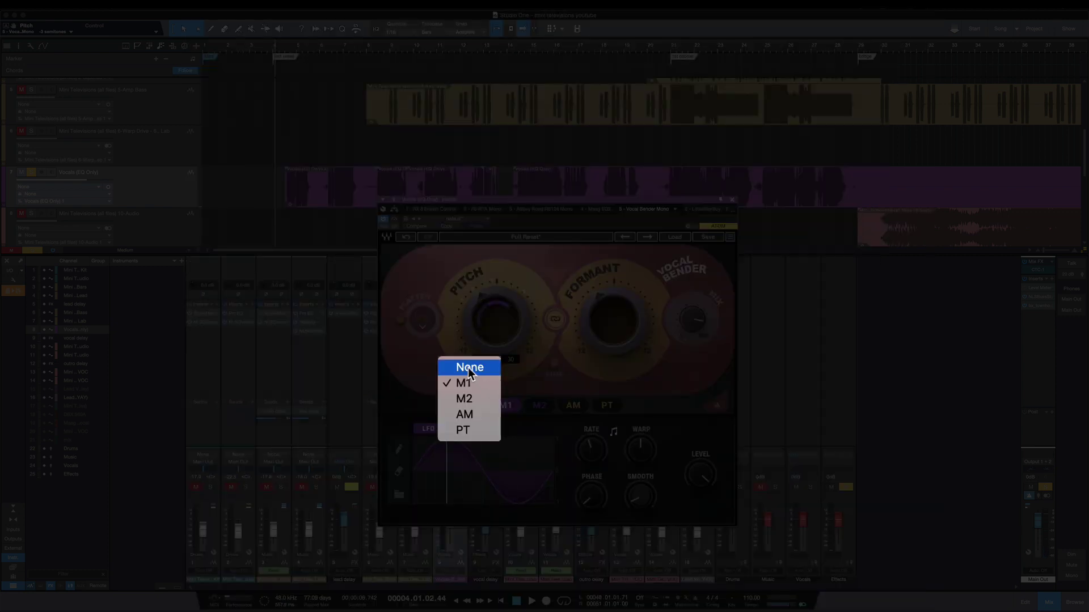
pyautogui.click(467, 368)
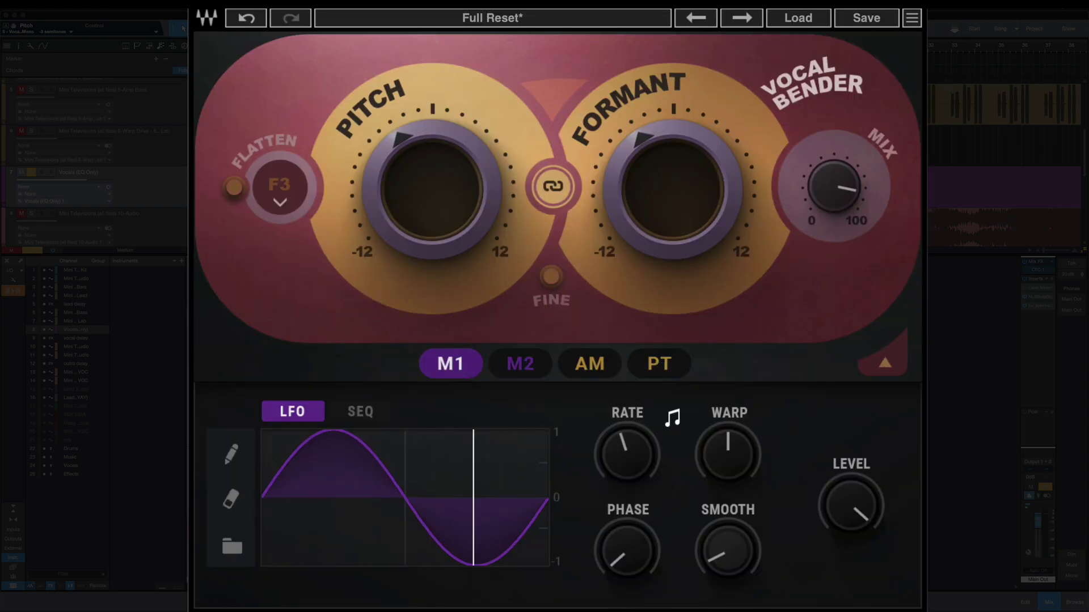
# Assign the M1 modulator to the Formant control and set the formant to 3 semitones
pyautogui.moveTo(450, 363); pyautogui.dragTo(703, 190)
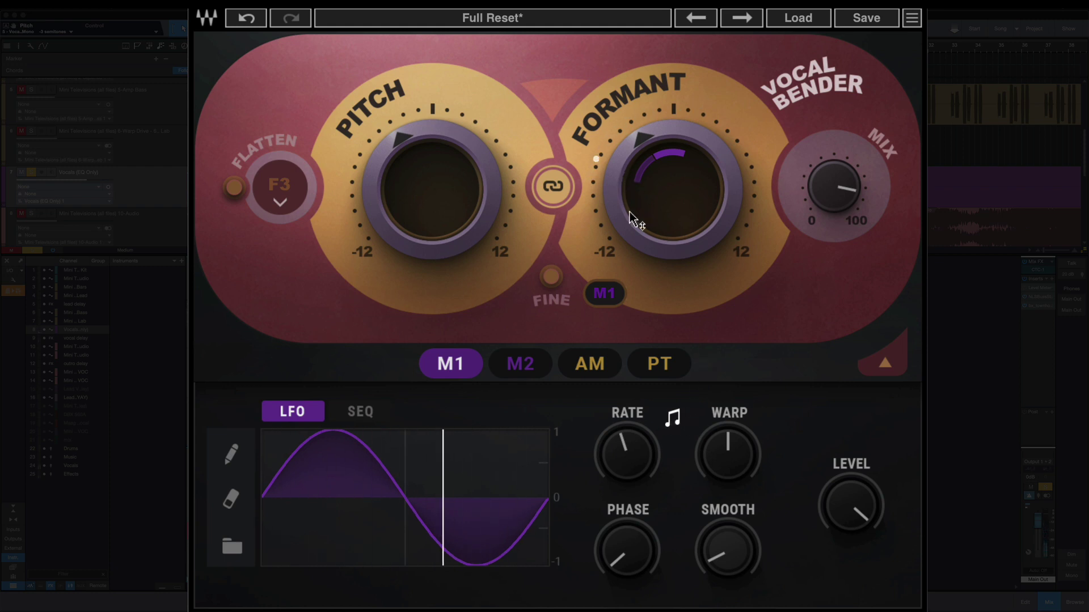
pyautogui.moveTo(635, 210)
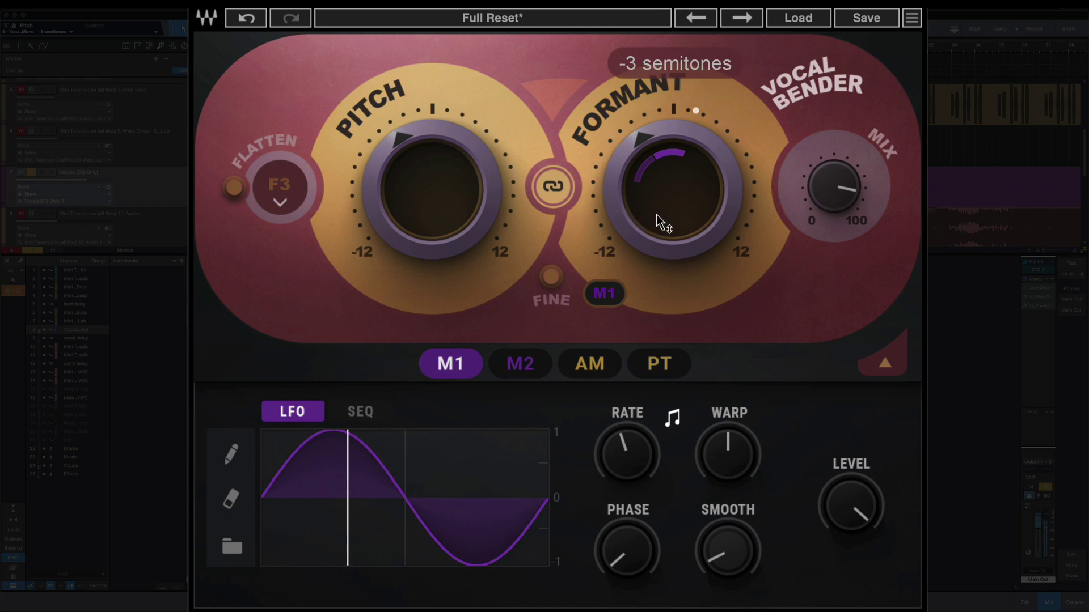
pyautogui.moveTo(648, 218); pyautogui.dragTo(648, 184)
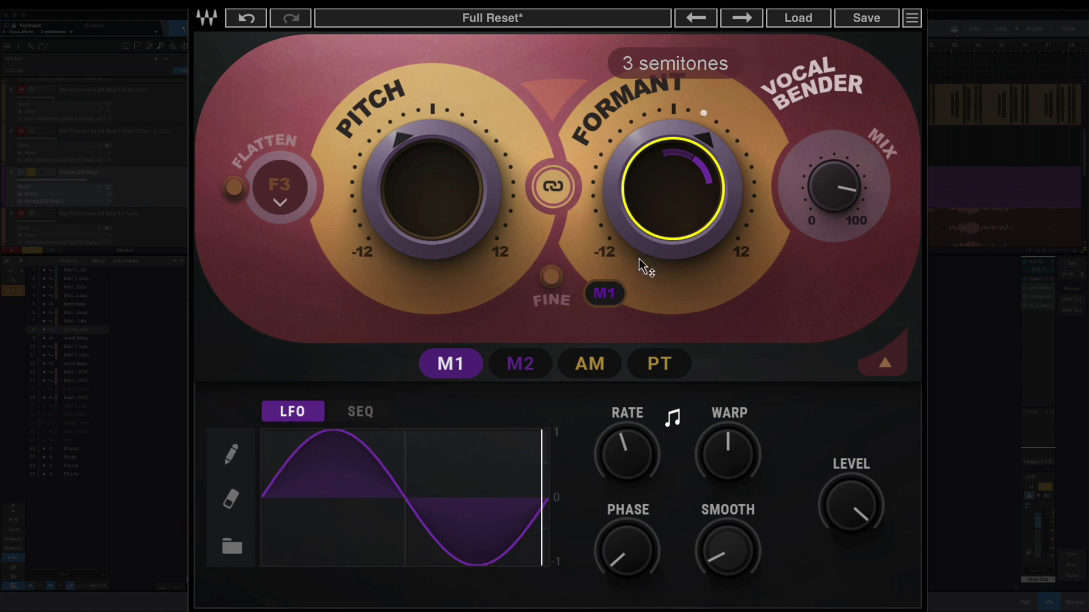
# Switch M1 to SEQ and load the preset pattern that alternates between 0 and -24 over 8 steps
pyautogui.click(355, 414)
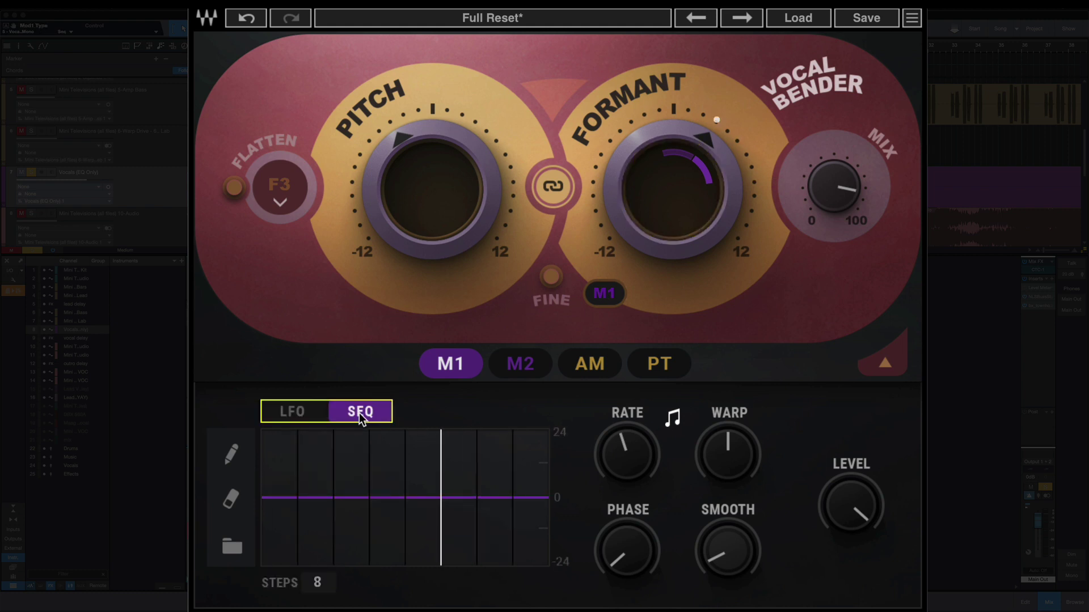
pyautogui.click(228, 548)
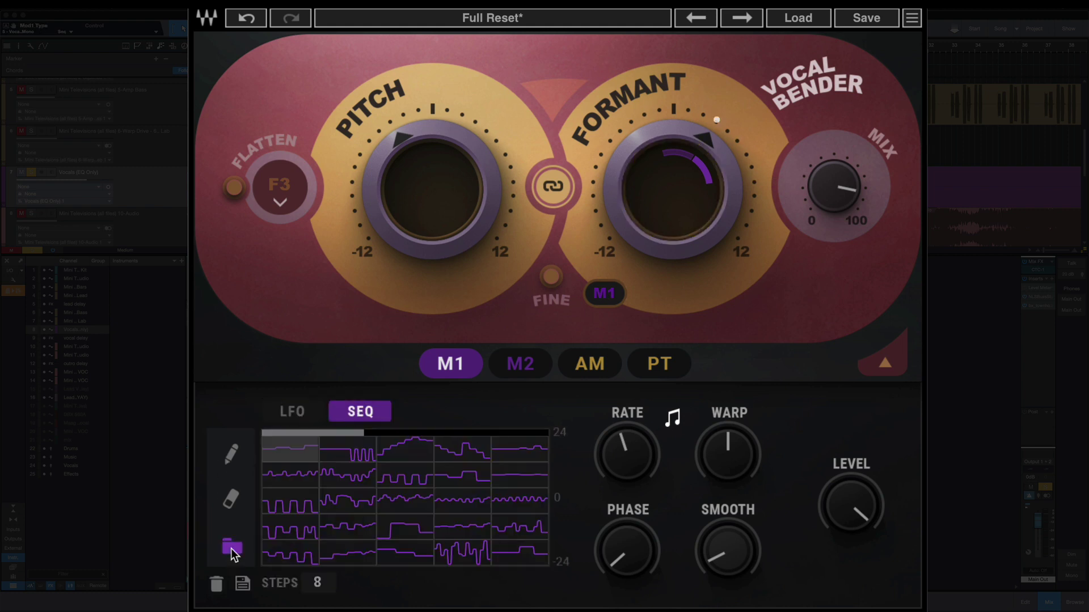
pyautogui.click(285, 508)
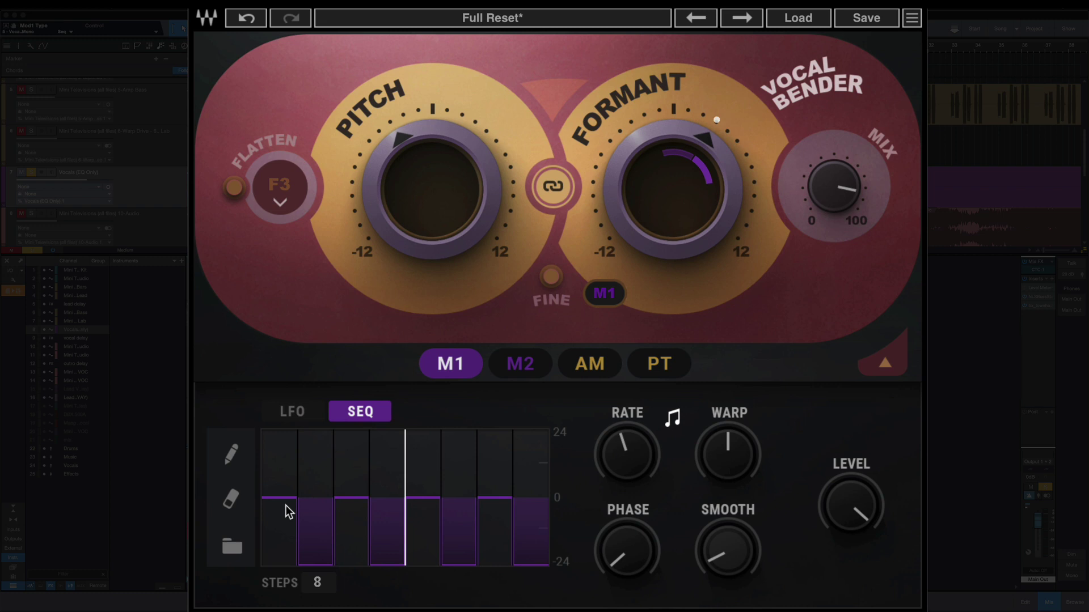
# Increase the M1 sequencer's rate and set the formant to -3 semitones
pyautogui.moveTo(648, 454); pyautogui.dragTo(629, 491)
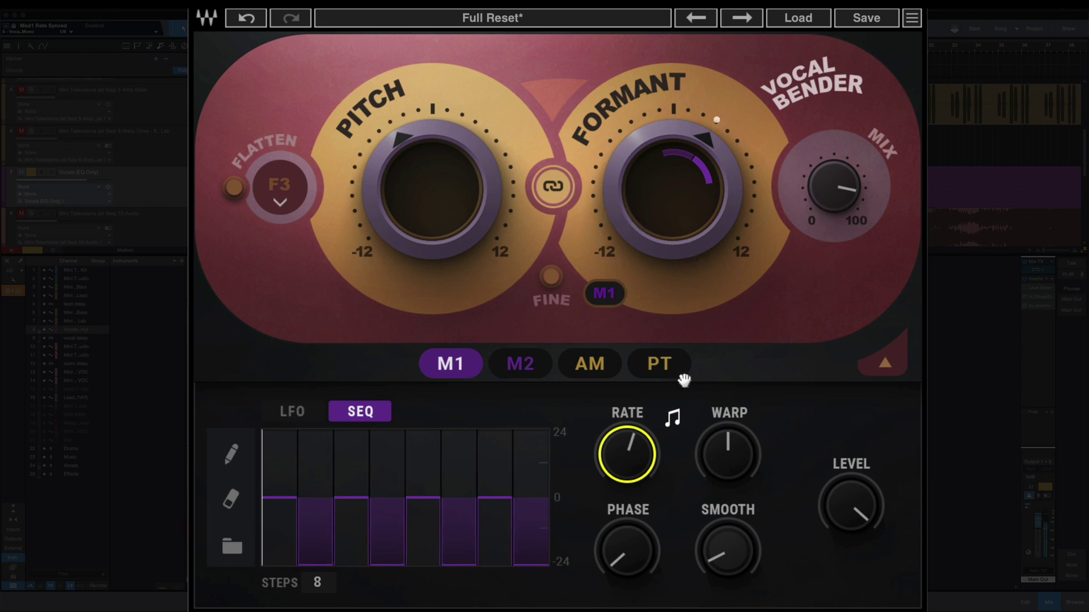
pyautogui.click(672, 198)
pyautogui.moveTo(686, 207); pyautogui.dragTo(686, 241)
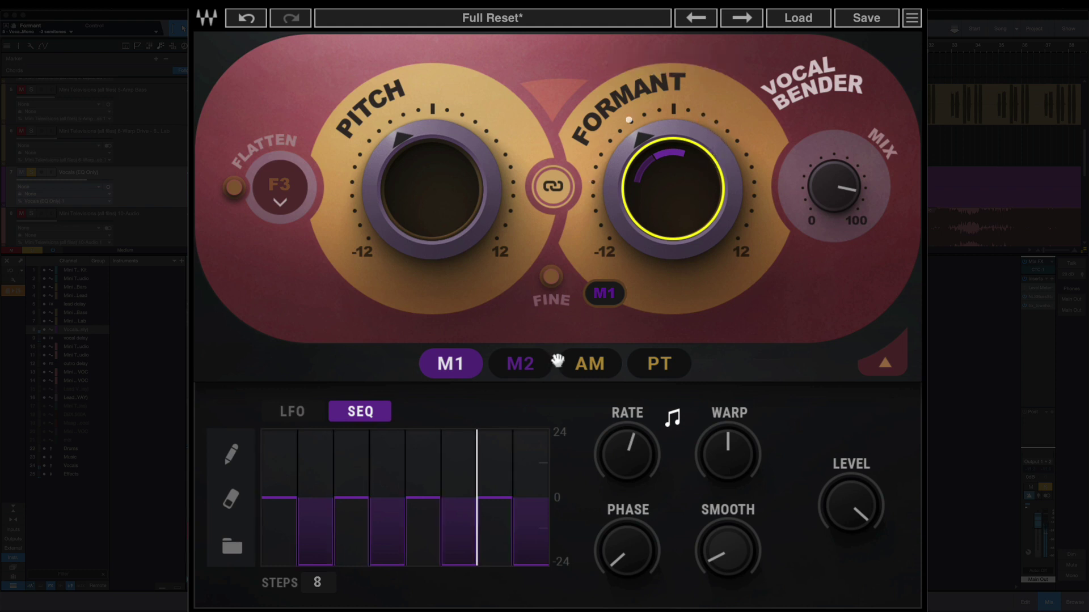
# Speed up the M1 sequencer's synced rate to around 1/32D and set the formant to 3 semitones
pyautogui.click(555, 340)
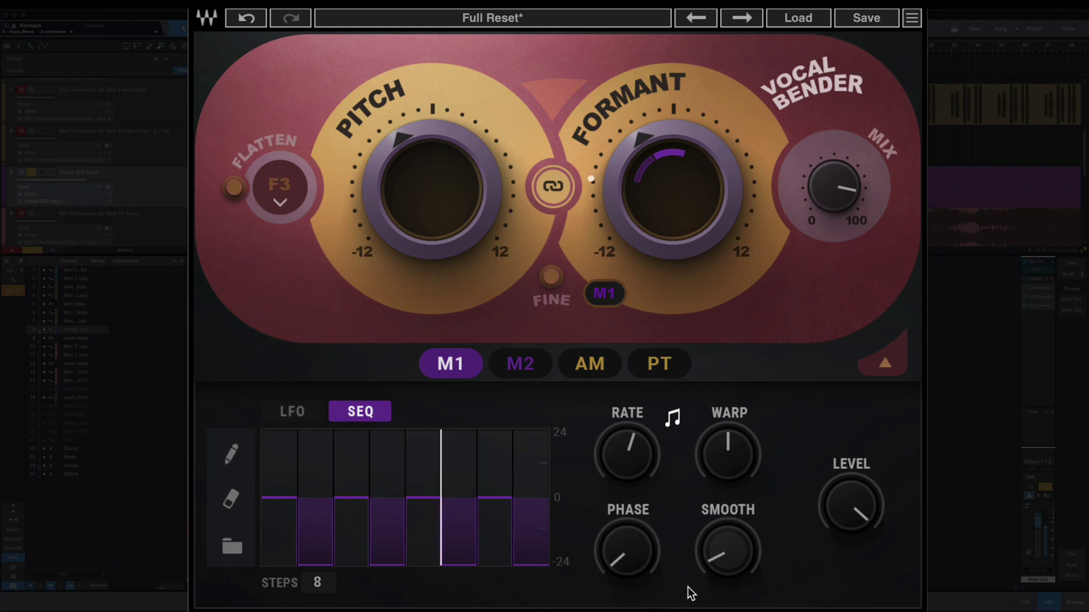
pyautogui.click(628, 465)
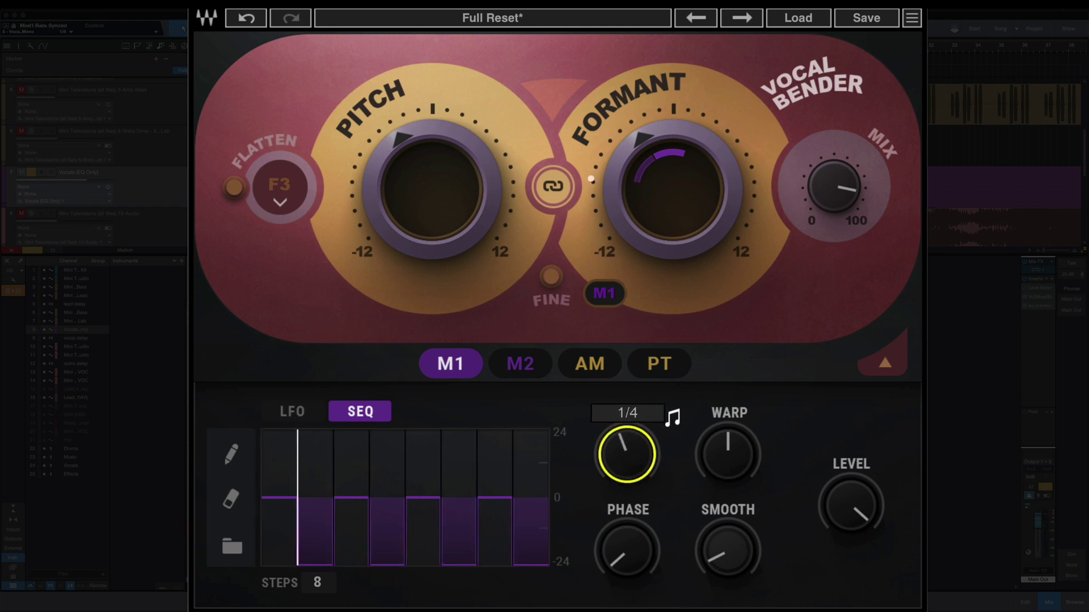
pyautogui.scroll(8, 626, 454)
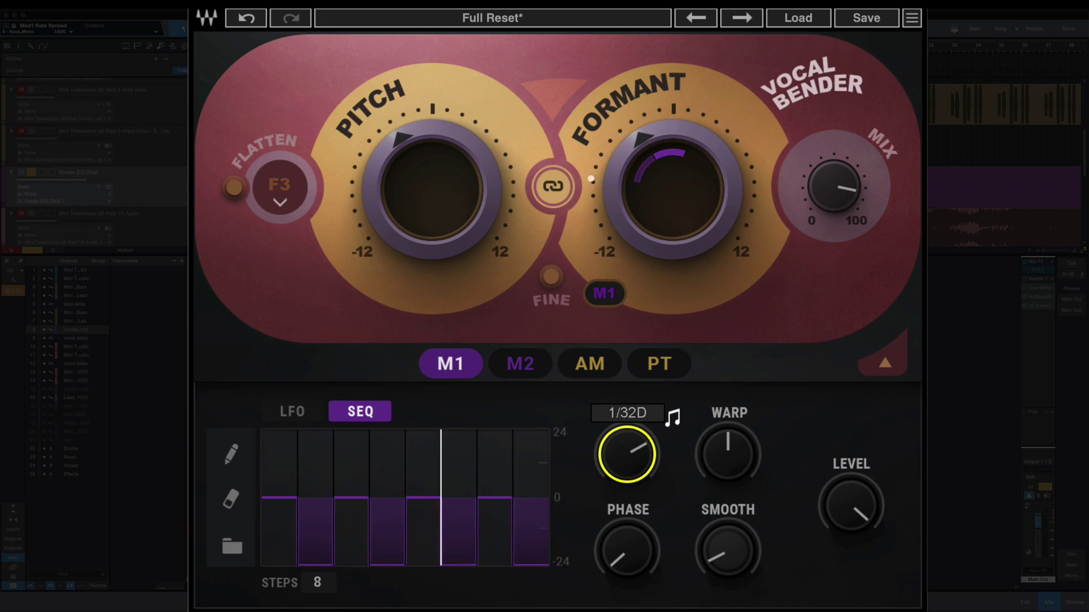
pyautogui.scroll(-3, 626, 454)
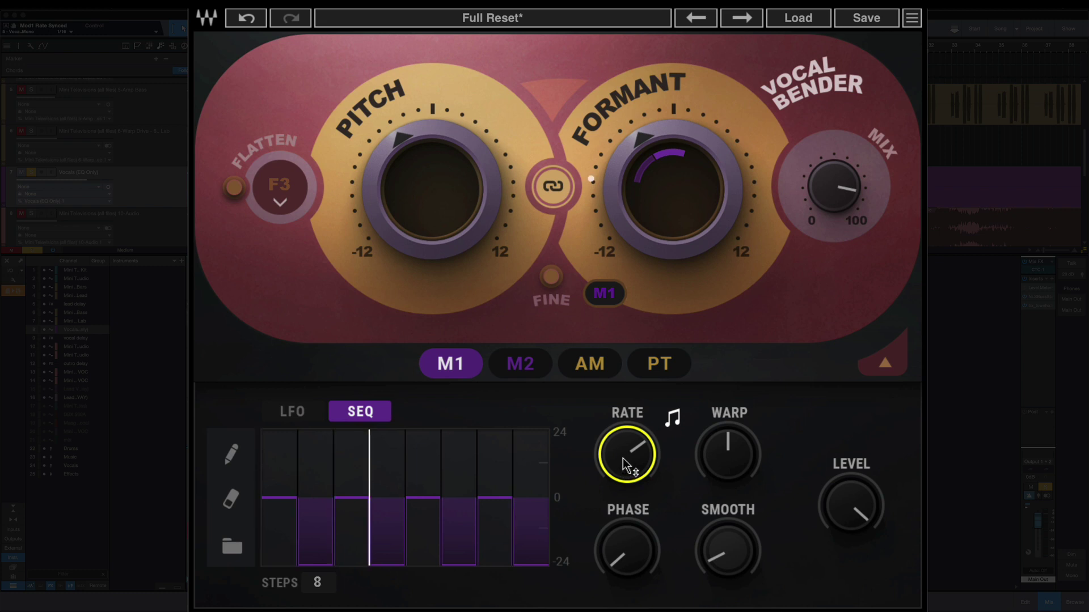
pyautogui.moveTo(624, 464)
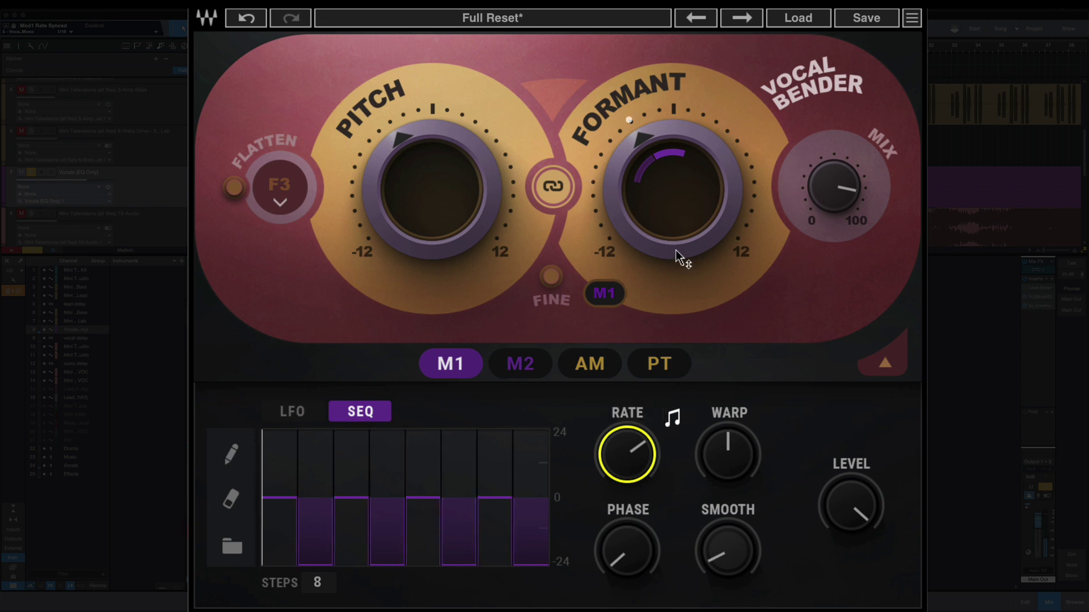
pyautogui.moveTo(674, 190); pyautogui.dragTo(673, 168)
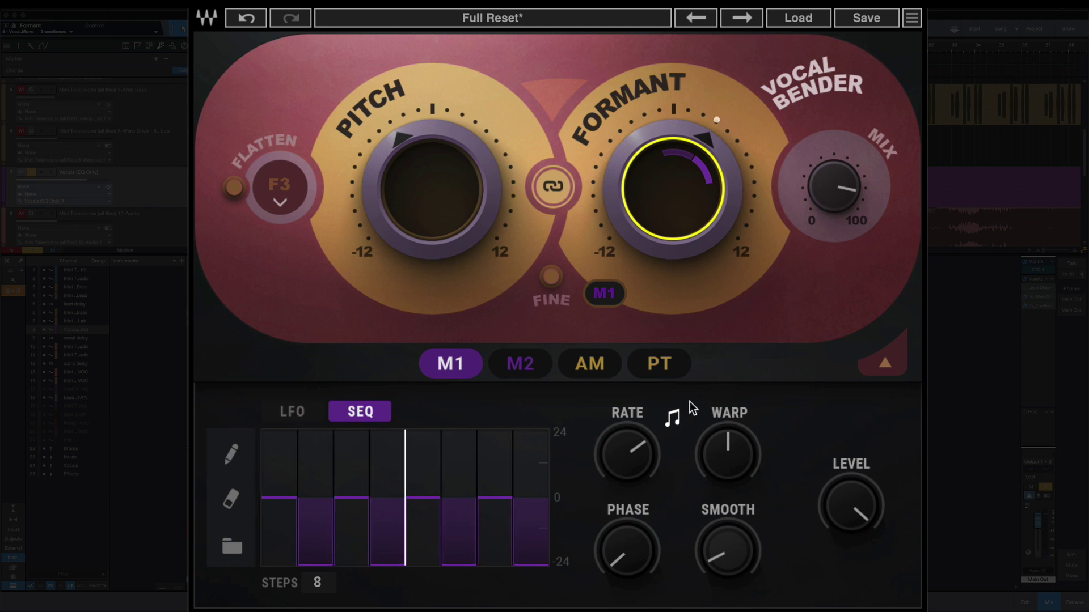
# Assign the AM modulator to the Pitch control and remove the M1 modulation from Formant by choosing None
pyautogui.click(590, 365)
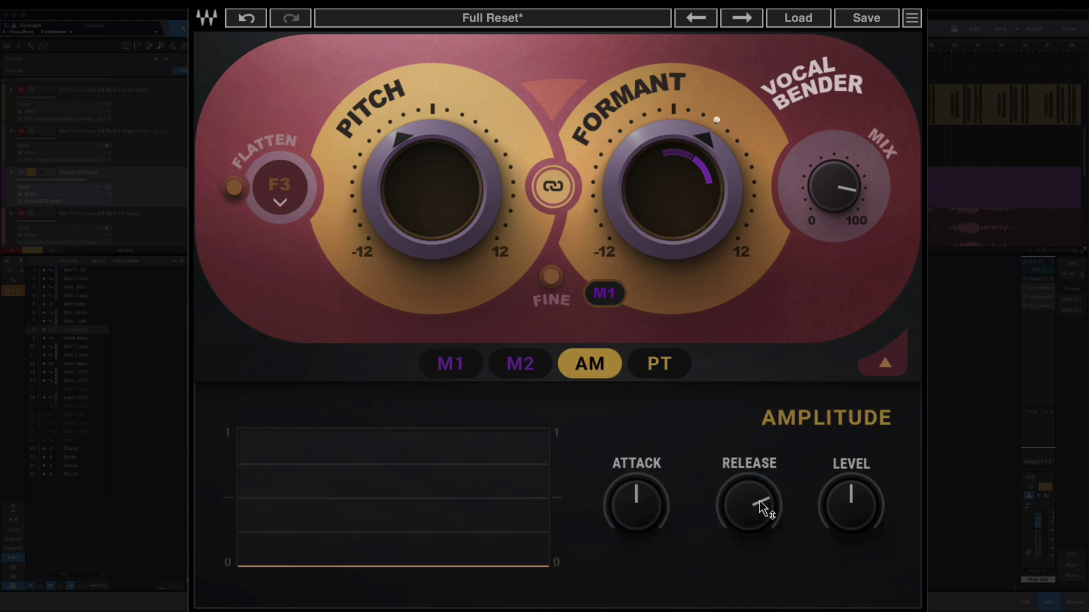
pyautogui.moveTo(584, 368); pyautogui.dragTo(422, 192)
pyautogui.click(604, 293)
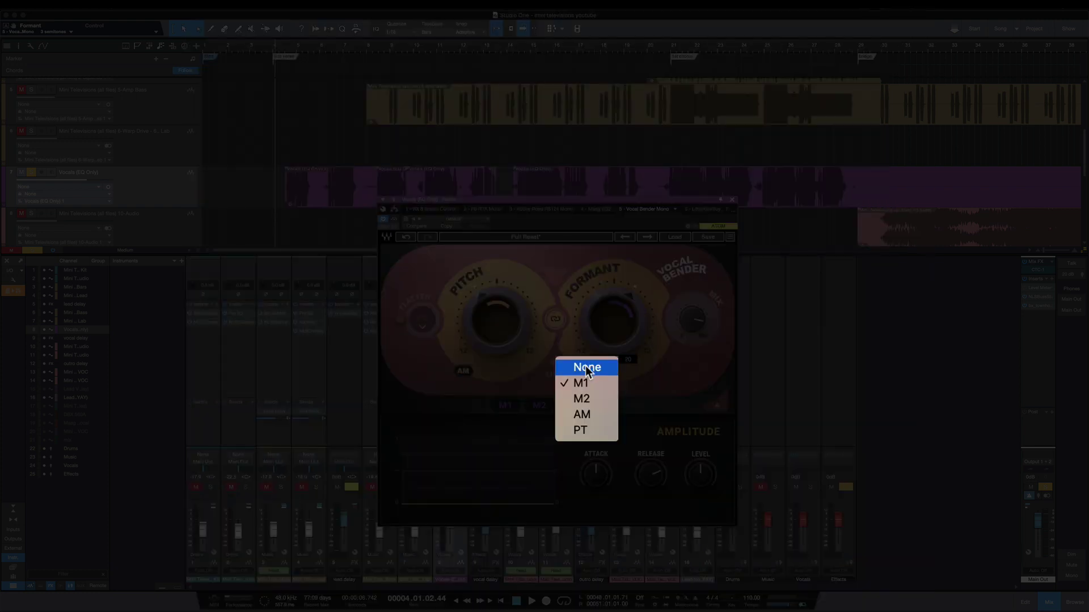
pyautogui.click(658, 307)
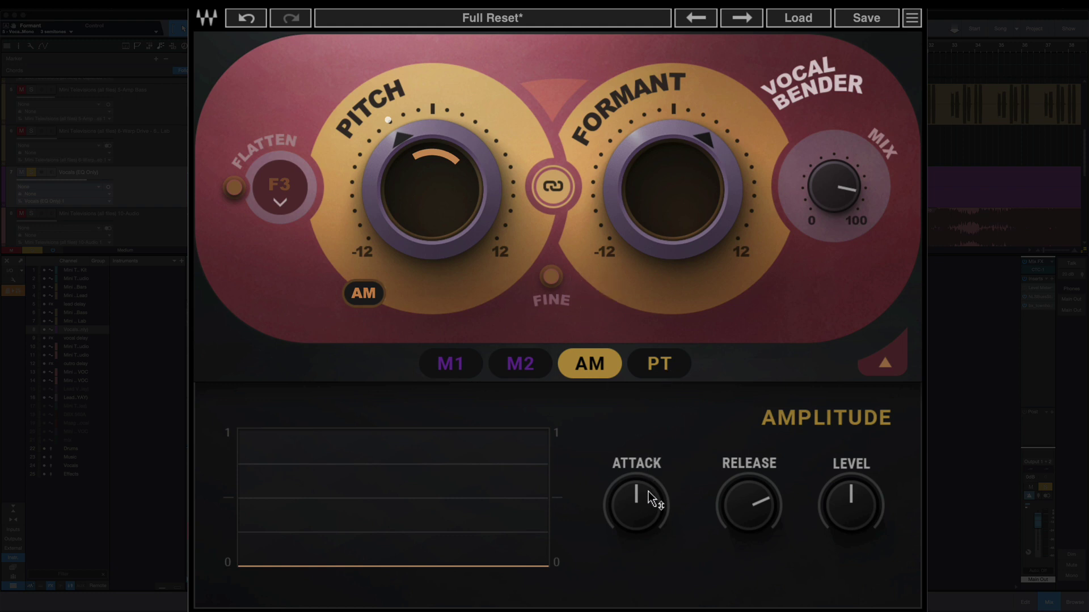
# Raise the AM modulation amount on Pitch above 30 and shorten the amplitude follower's attack and release
pyautogui.moveTo(352, 294)
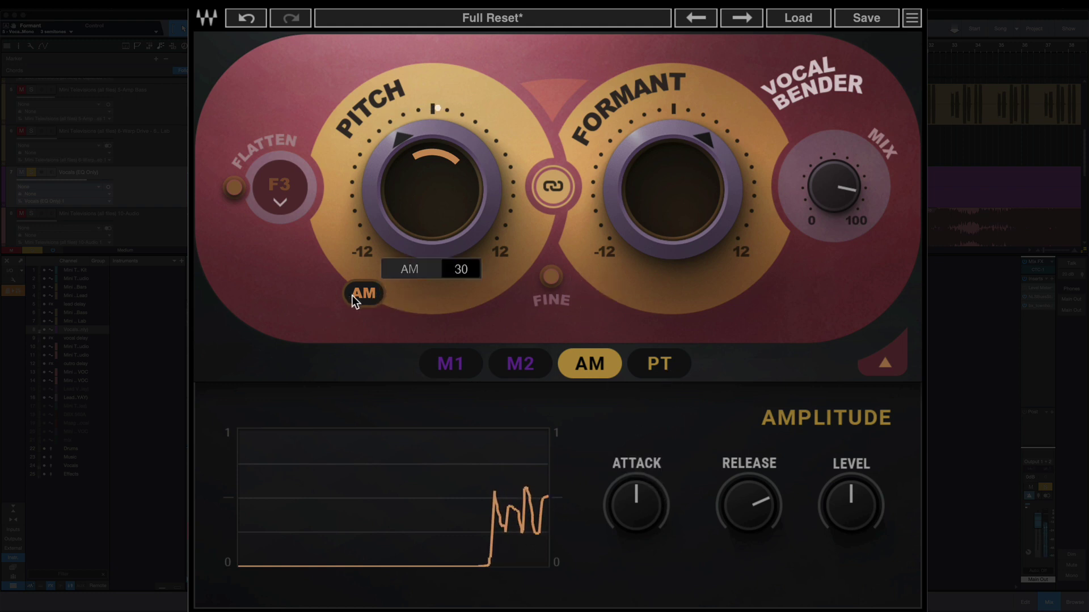
pyautogui.moveTo(356, 290); pyautogui.dragTo(350, 186)
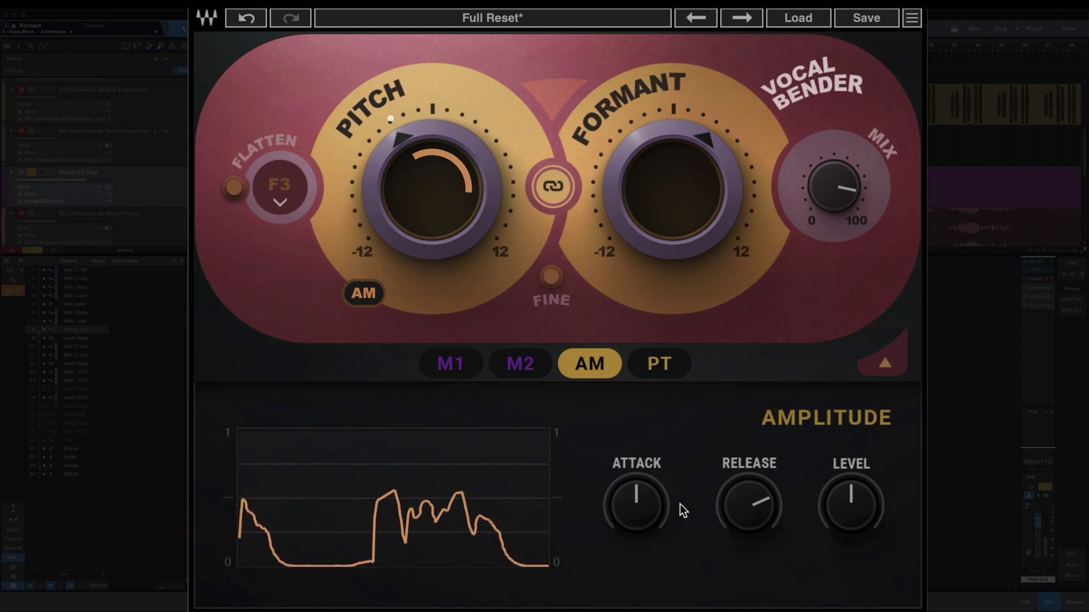
pyautogui.moveTo(630, 515); pyautogui.dragTo(630, 539)
pyautogui.moveTo(658, 489); pyautogui.dragTo(658, 488)
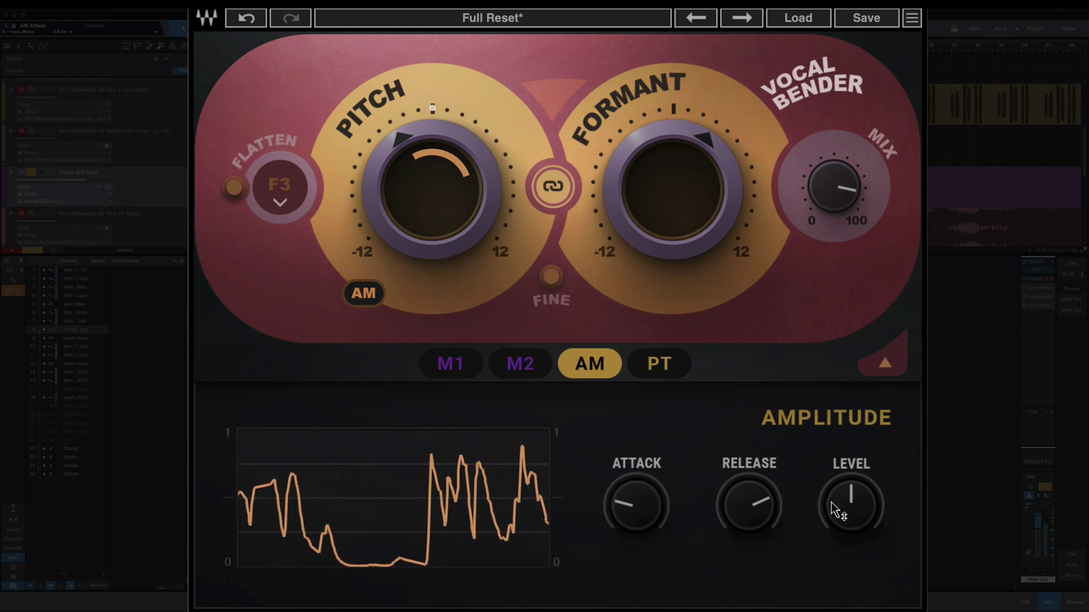
pyautogui.moveTo(745, 505)
pyautogui.mouseDown()
pyautogui.moveTo(745, 553)
pyautogui.moveTo(745, 504)
pyautogui.mouseUp()
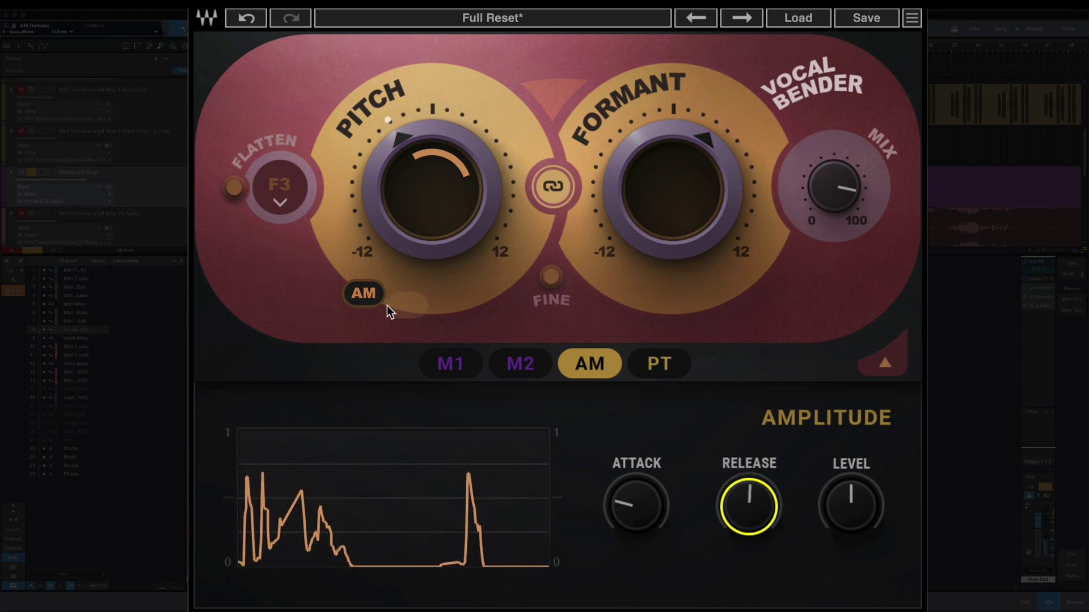
# Replace the AM modulation on Pitch with the PT modulator and increase the PT amount
pyautogui.click(366, 293)
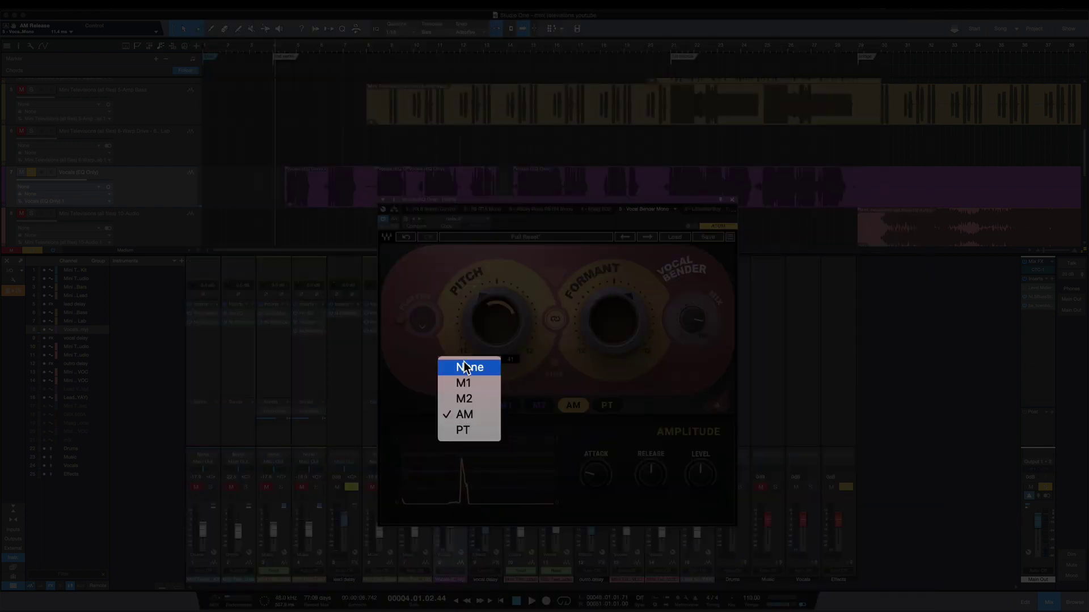
pyautogui.press('Escape')
pyautogui.click(614, 407)
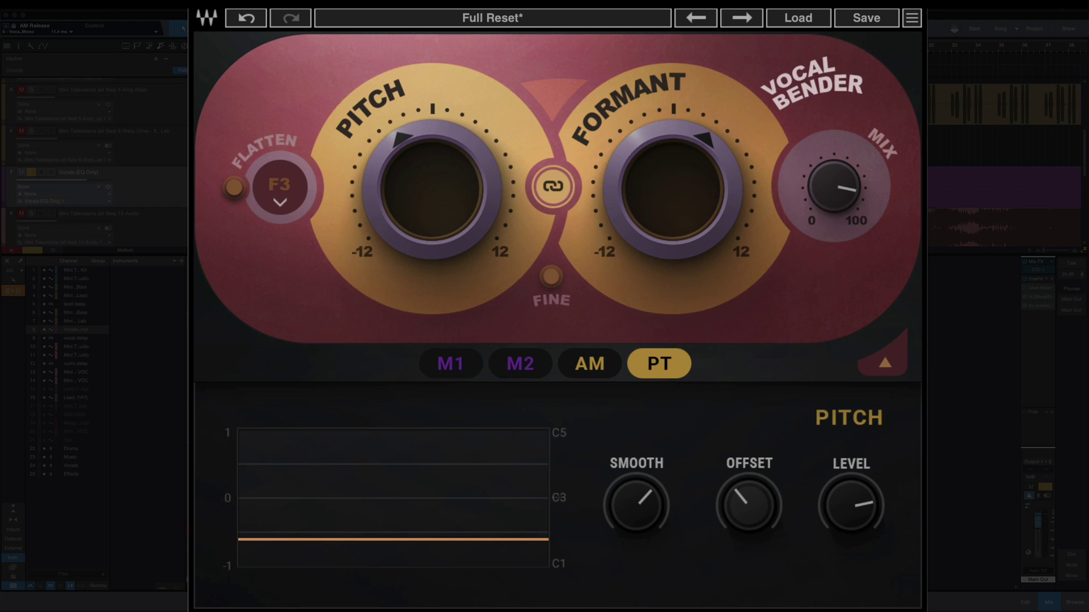
pyautogui.moveTo(659, 364); pyautogui.dragTo(453, 189)
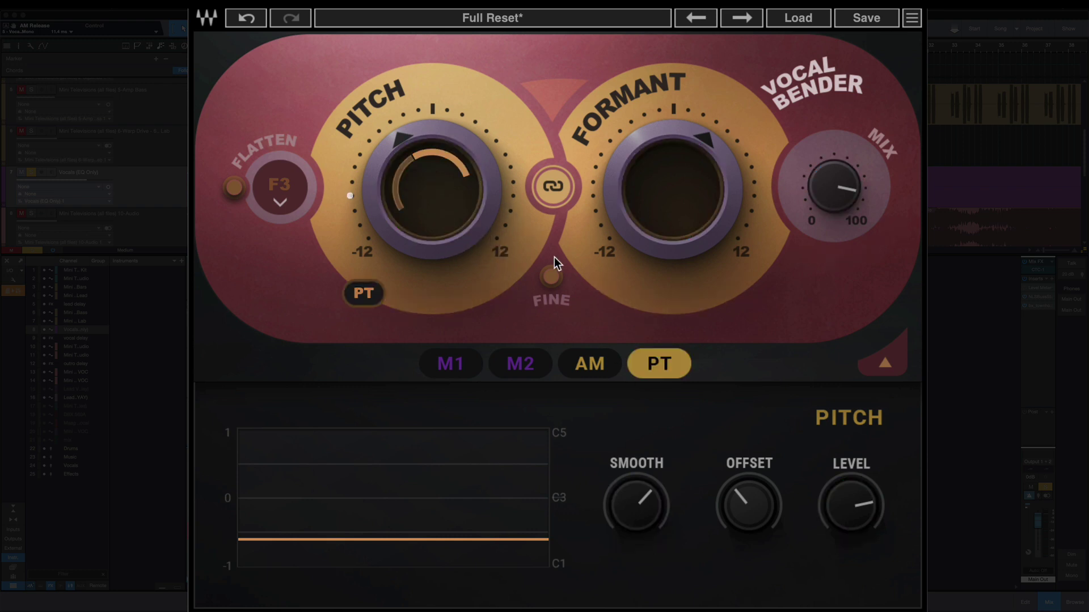
pyautogui.moveTo(367, 296); pyautogui.dragTo(355, 250)
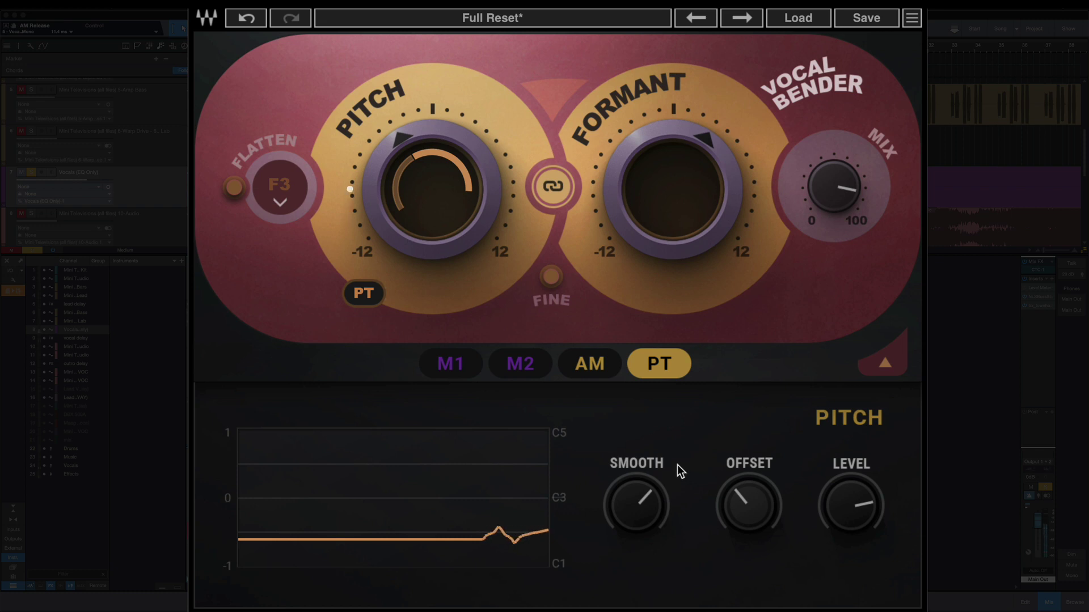
# Reduce the PT modulator's smoothing and try its offset high and at -0.19, leaving it slightly above zero
pyautogui.moveTo(713, 500); pyautogui.dragTo(713, 460)
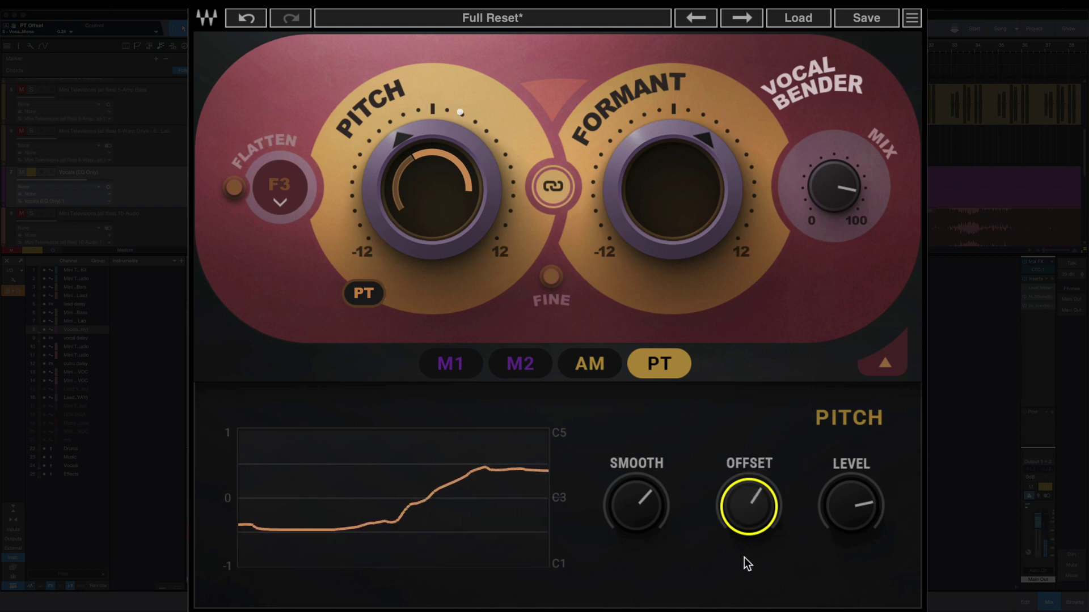
pyautogui.moveTo(744, 510); pyautogui.dragTo(747, 544)
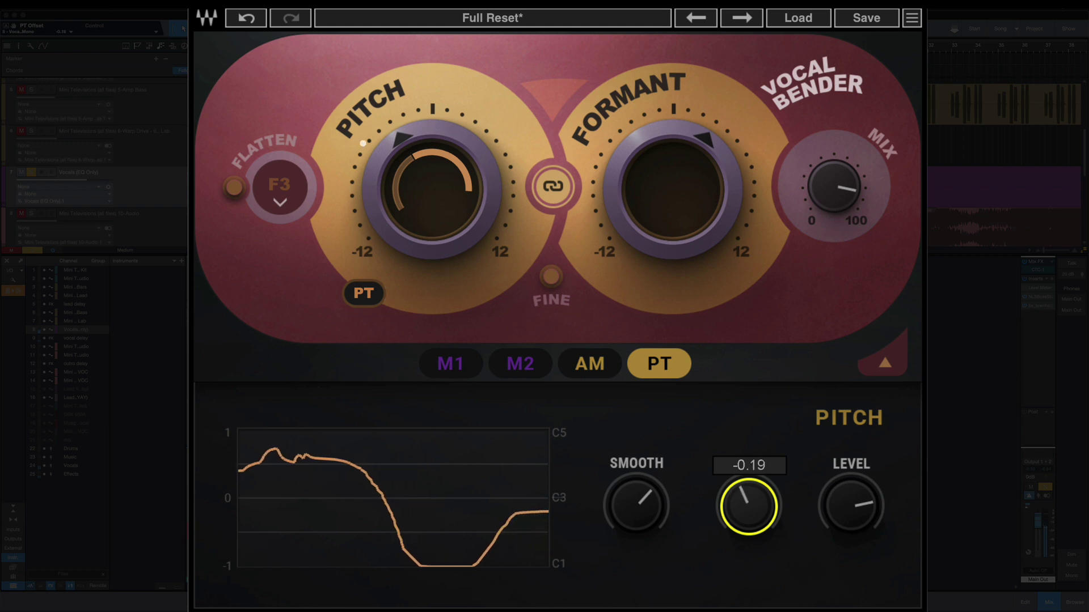
pyautogui.moveTo(635, 505); pyautogui.dragTo(635, 560)
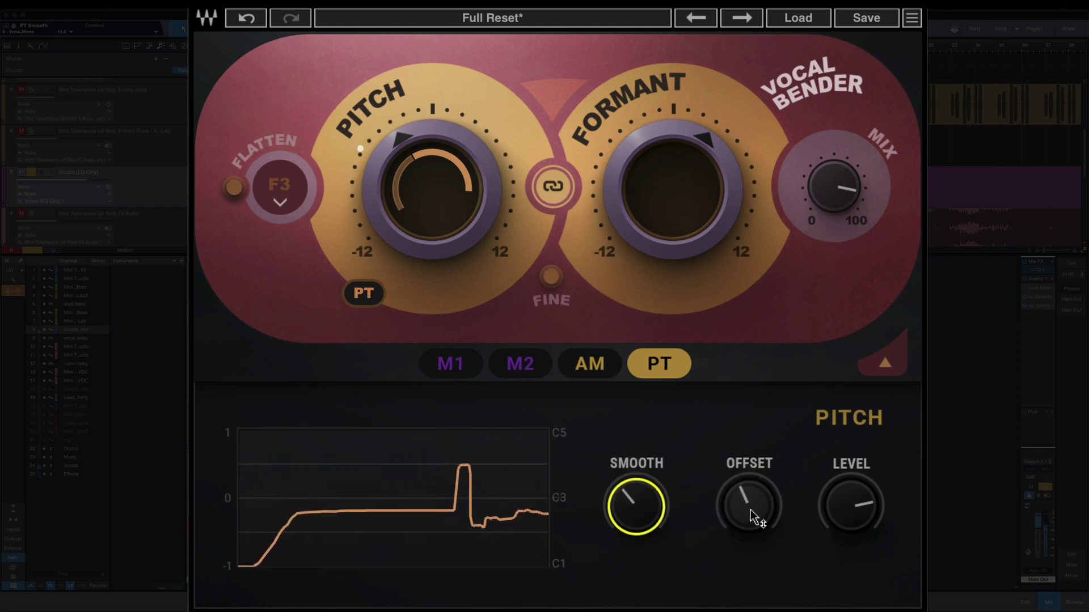
pyautogui.moveTo(748, 510)
pyautogui.mouseDown()
pyautogui.moveTo(748, 491)
pyautogui.moveTo(748, 515)
pyautogui.mouseUp()
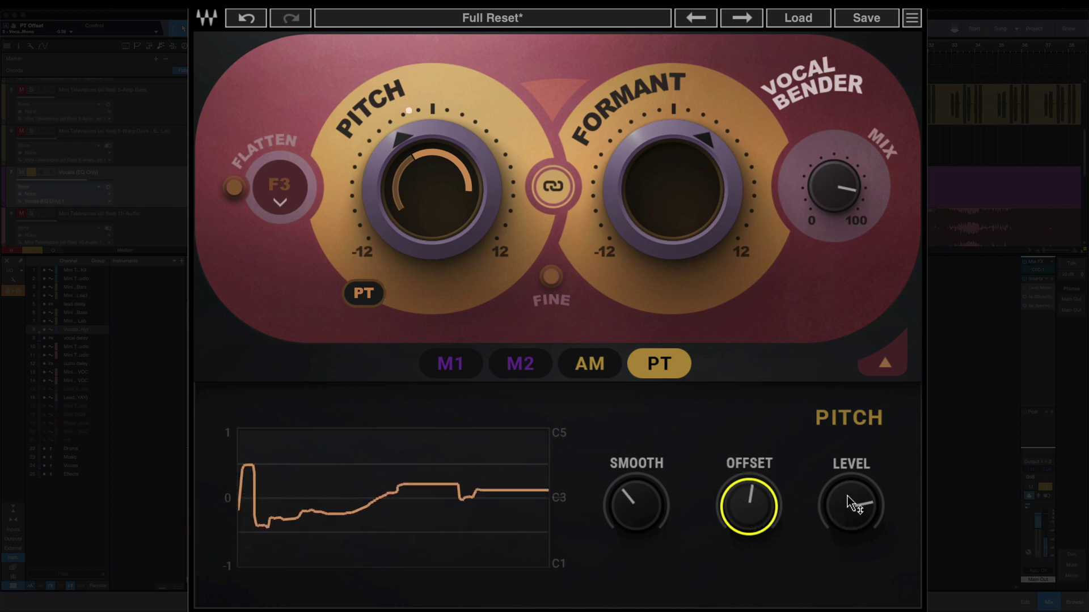
# Sweep the PT modulator's level from 2.00 down to 0.00 and leave it at a low setting
pyautogui.moveTo(845, 499); pyautogui.dragTo(863, 598)
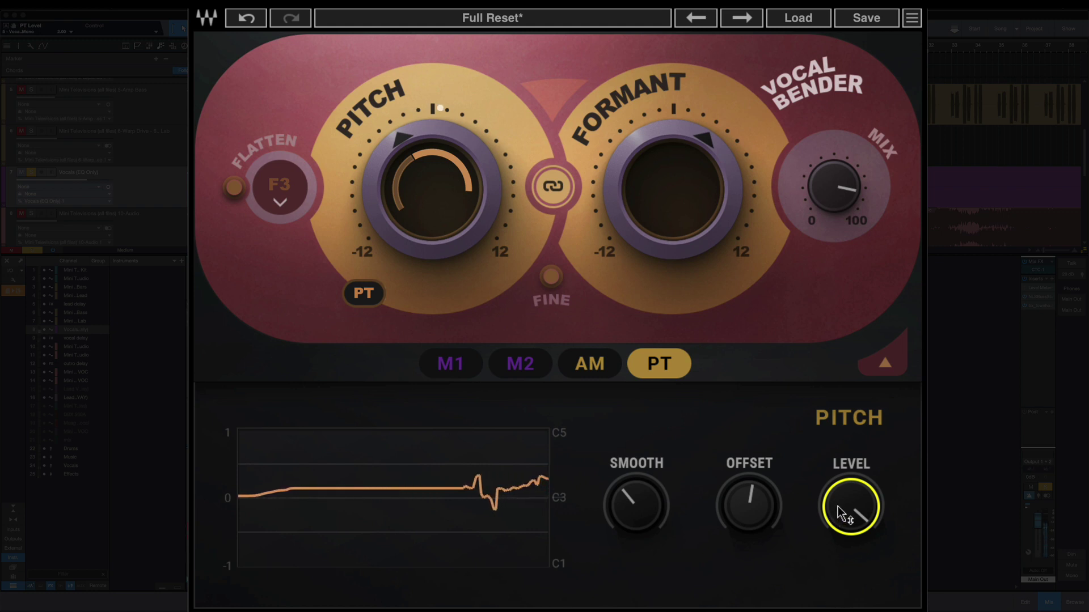
pyautogui.moveTo(839, 507)
pyautogui.moveTo(839, 507)
pyautogui.mouseDown()
pyautogui.moveTo(839, 561)
pyautogui.moveTo(839, 527)
pyautogui.mouseUp()
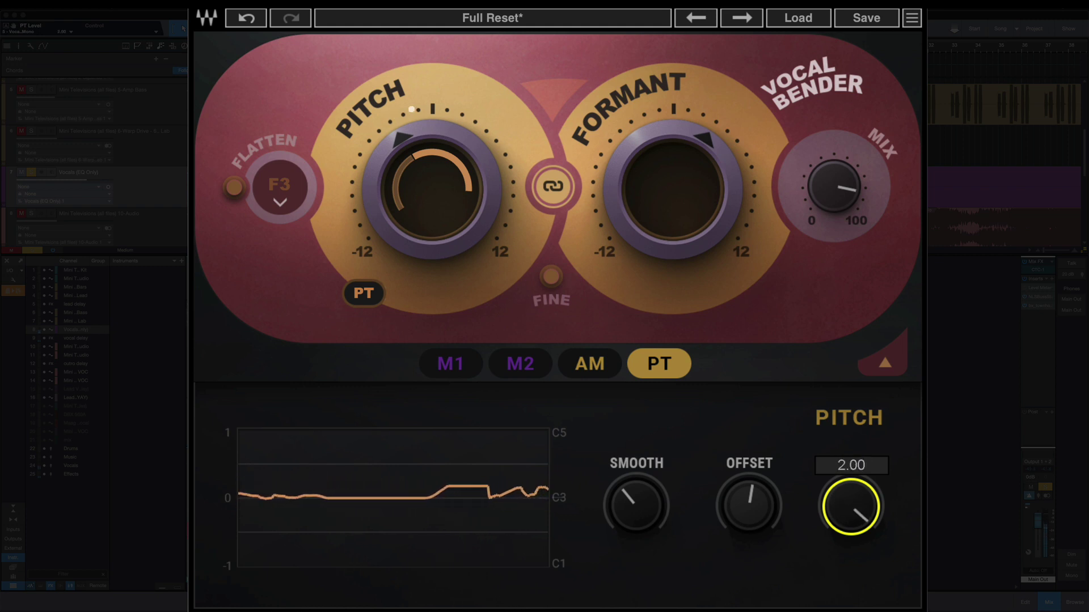
pyautogui.moveTo(839, 528); pyautogui.dragTo(839, 562)
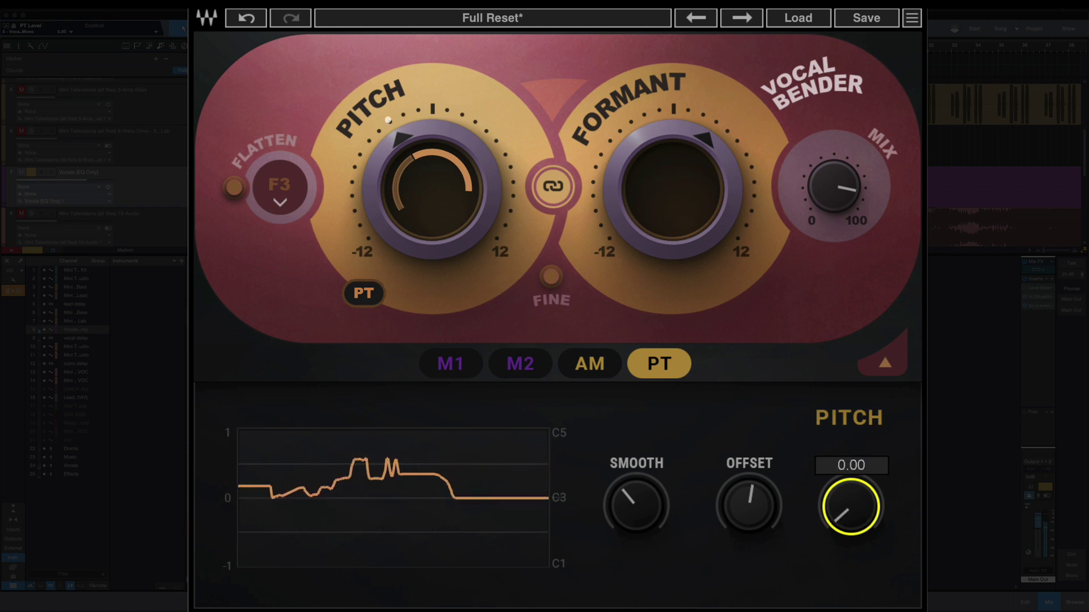
pyautogui.moveTo(839, 561); pyautogui.dragTo(839, 553)
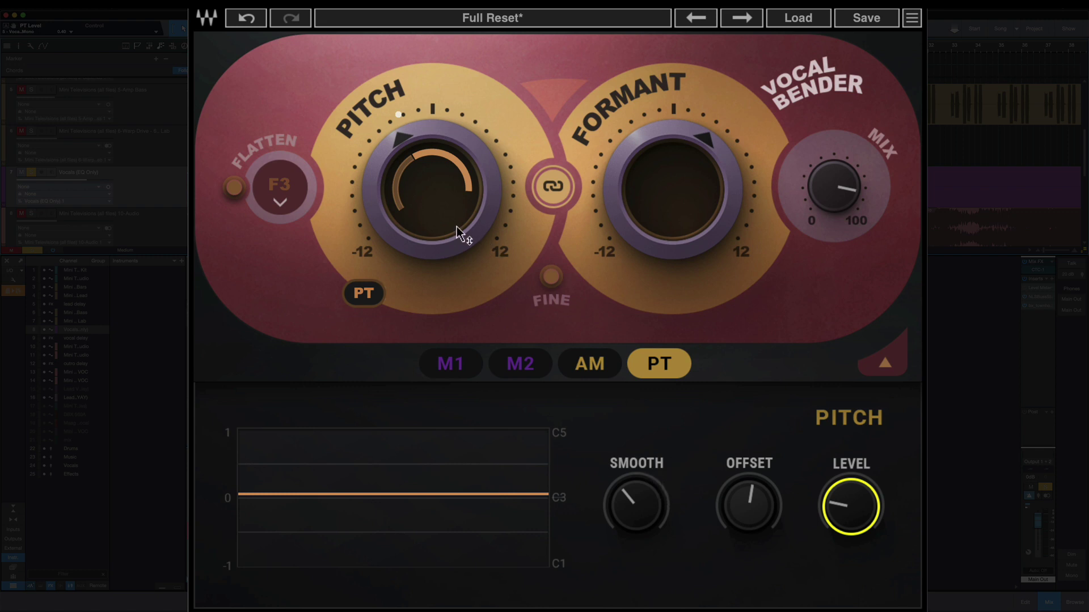
# Remove the PT modulation from Pitch and assign both the M1 and M2 modulators to it
pyautogui.click(363, 294)
pyautogui.click(467, 366)
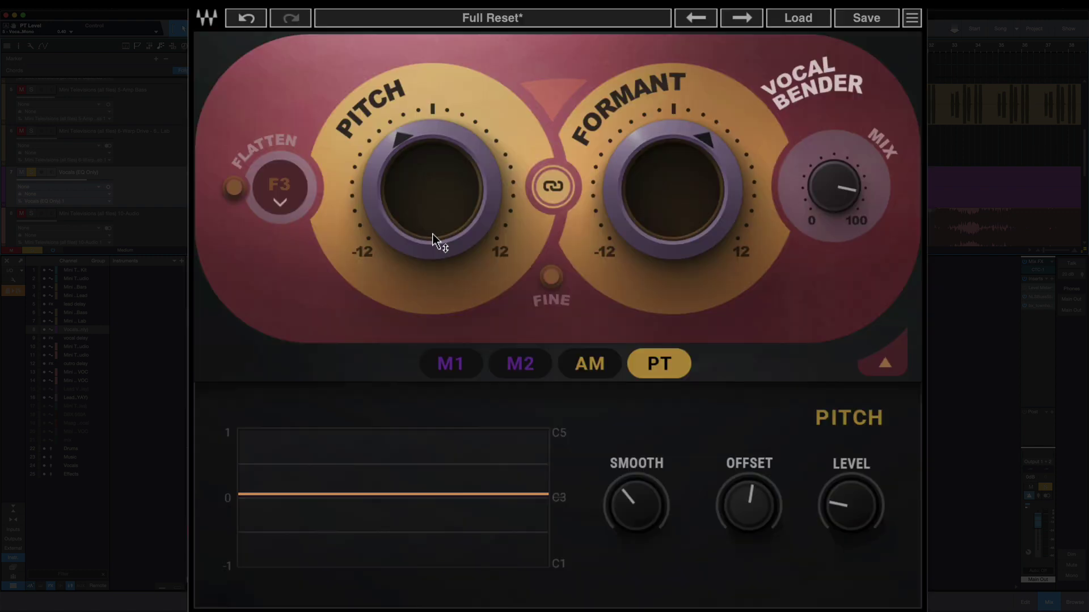
pyautogui.click(462, 371)
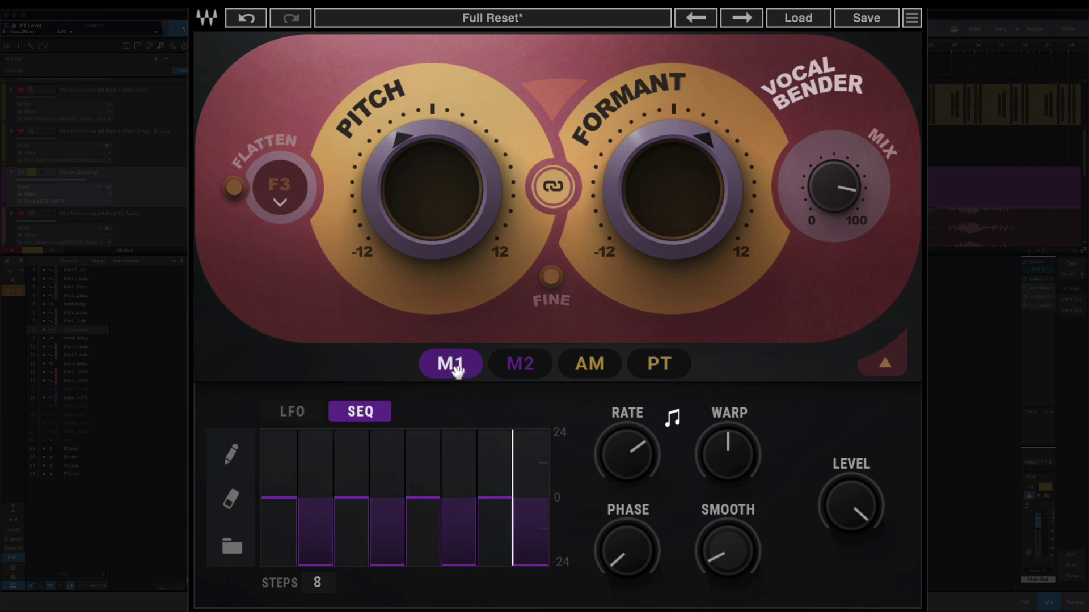
pyautogui.click(518, 369)
pyautogui.click(449, 364)
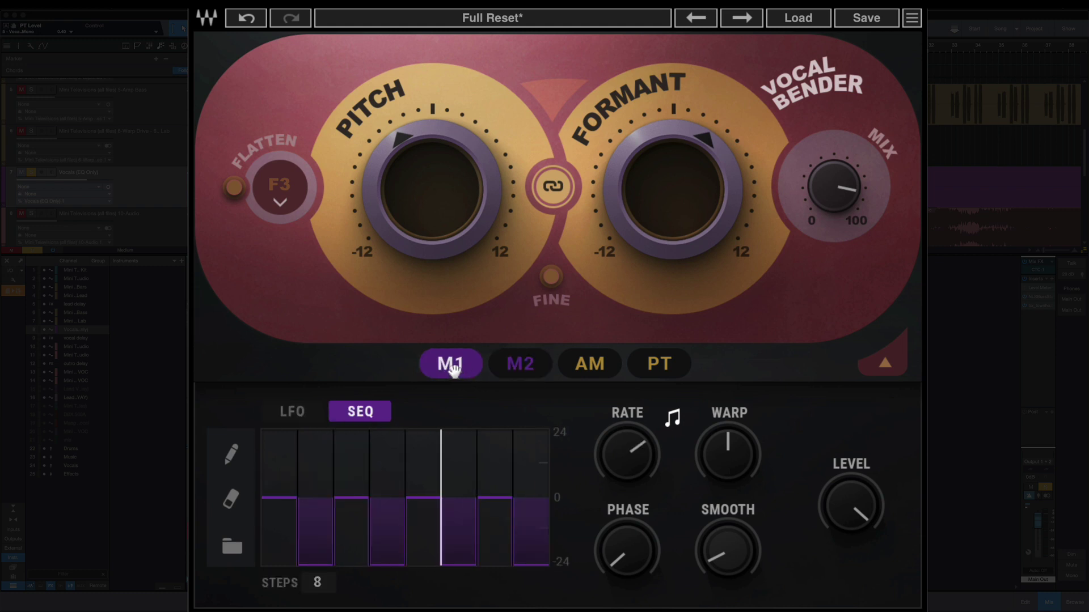
pyautogui.moveTo(450, 364); pyautogui.dragTo(402, 187)
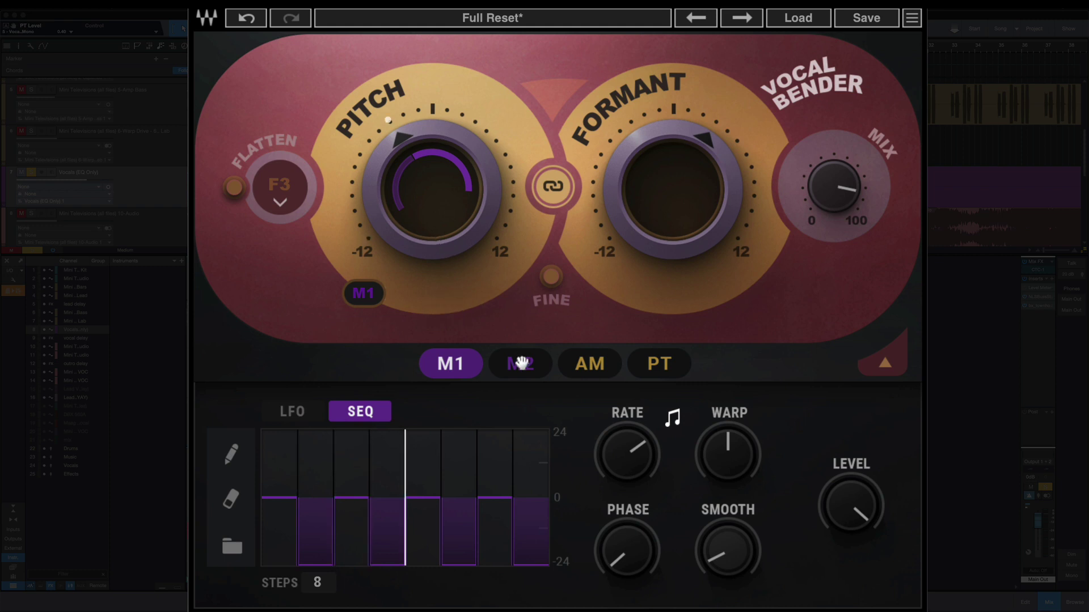
pyautogui.moveTo(520, 364); pyautogui.dragTo(434, 210)
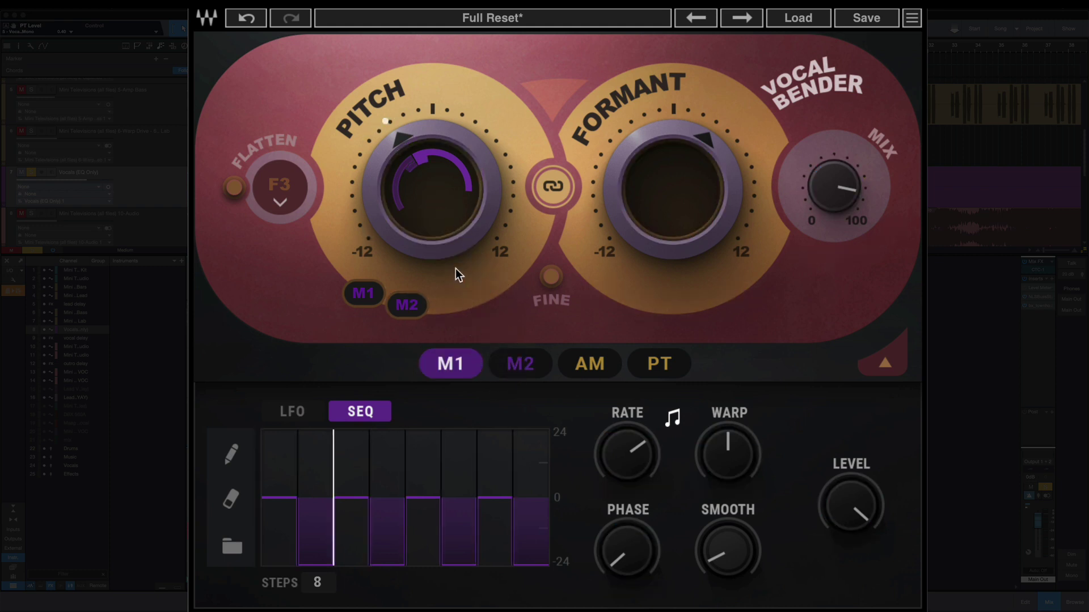
# Add the AM and PT modulators to the Pitch control alongside M1 and M2
pyautogui.click(521, 366)
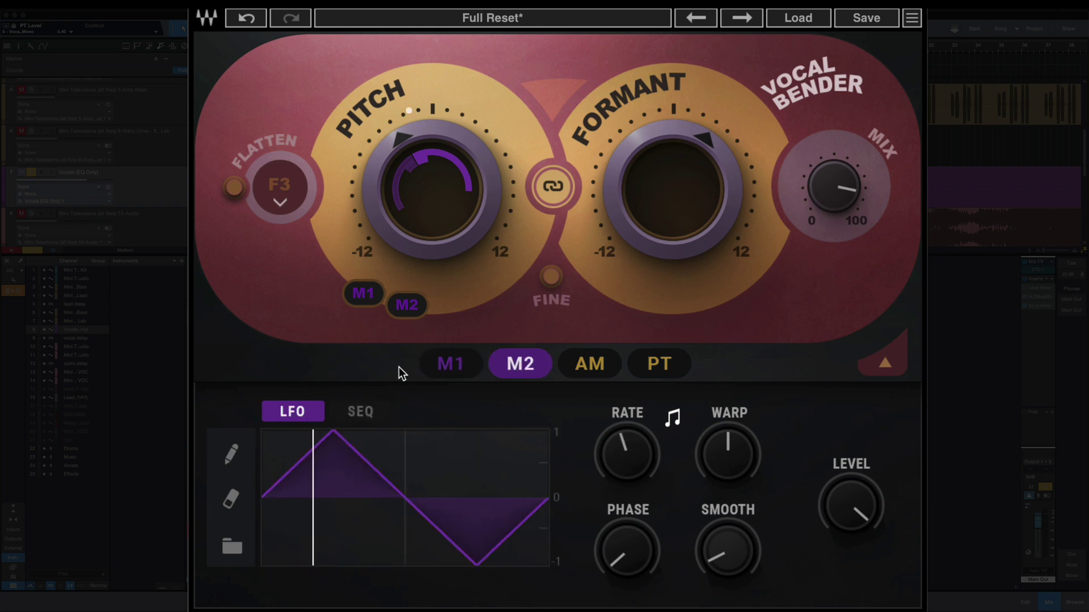
pyautogui.click(582, 367)
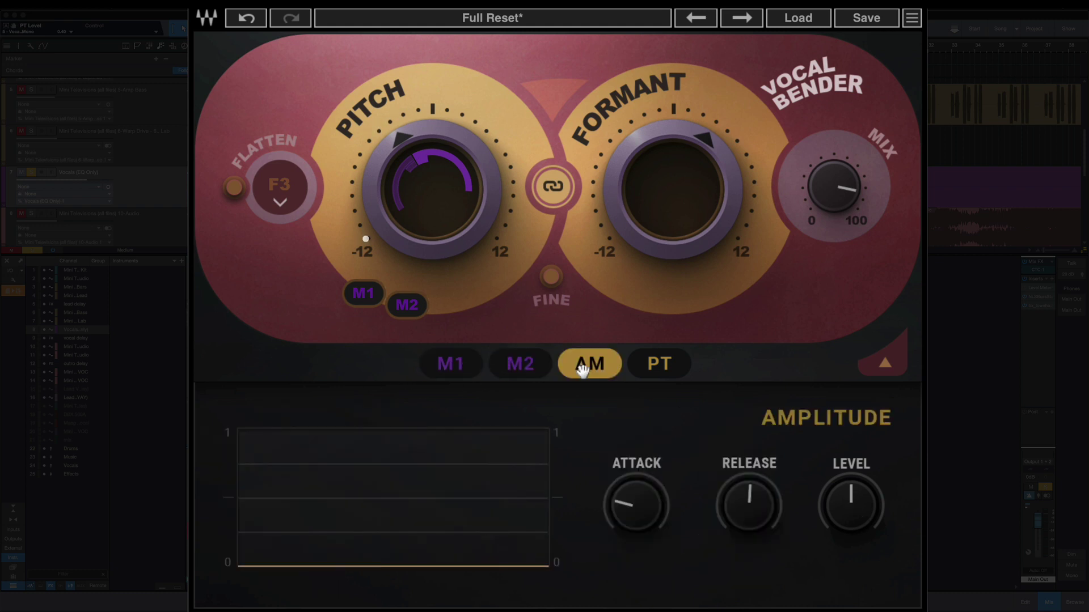
pyautogui.moveTo(590, 371); pyautogui.dragTo(489, 236)
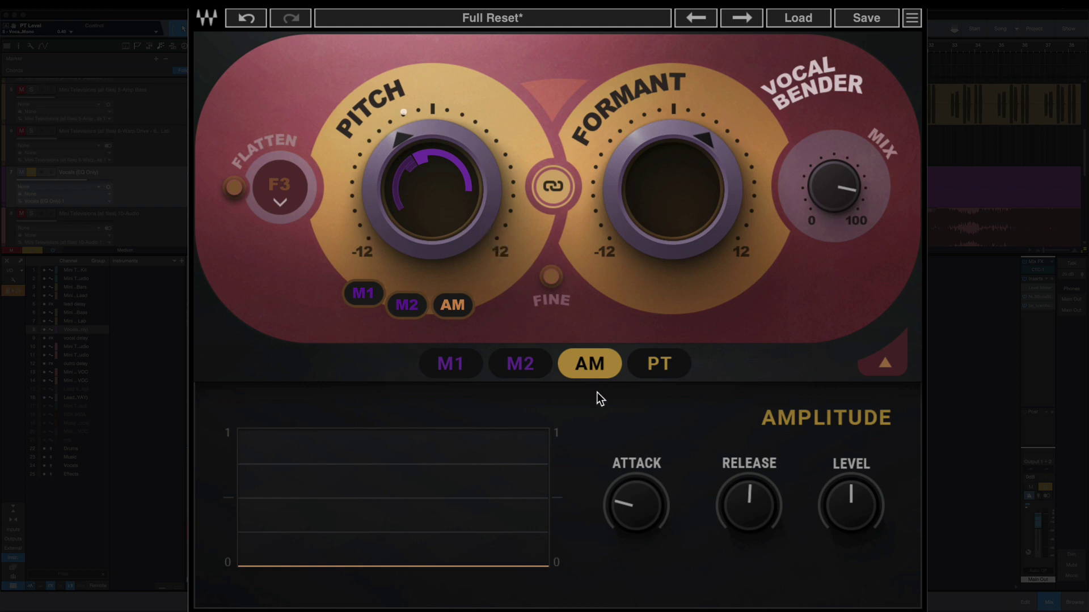
pyautogui.moveTo(659, 368); pyautogui.dragTo(448, 210)
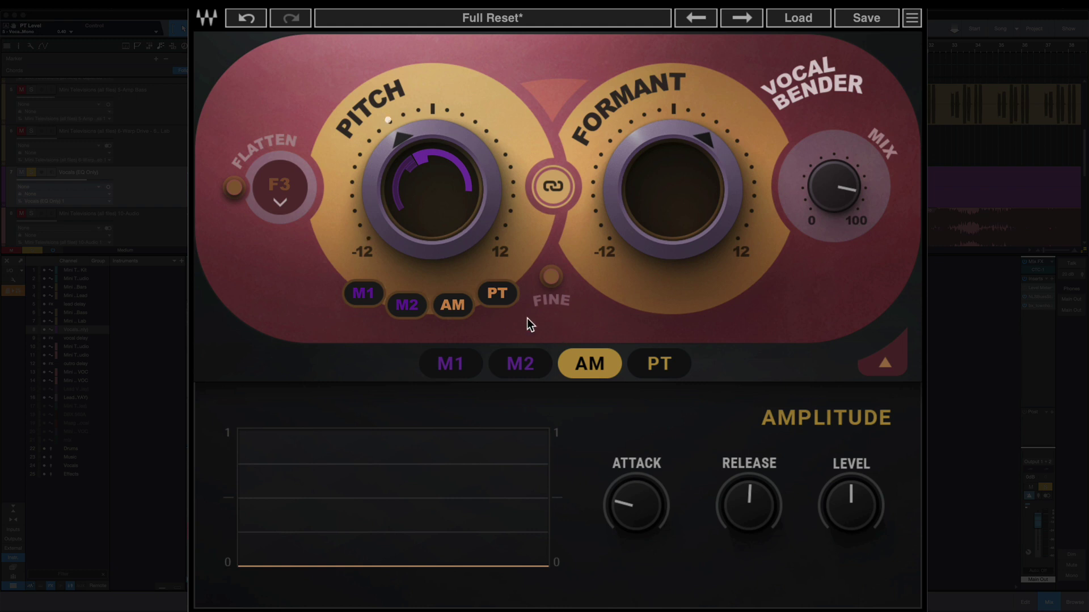
# Adjust the modulation amounts on Pitch for all four modulators, increasing those of M2, AM and PT
pyautogui.moveTo(355, 292); pyautogui.dragTo(352, 267)
pyautogui.moveTo(410, 303)
pyautogui.moveTo(410, 303); pyautogui.dragTo(398, 237)
pyautogui.moveTo(444, 293); pyautogui.dragTo(411, 156)
pyautogui.moveTo(495, 289); pyautogui.dragTo(477, 83)
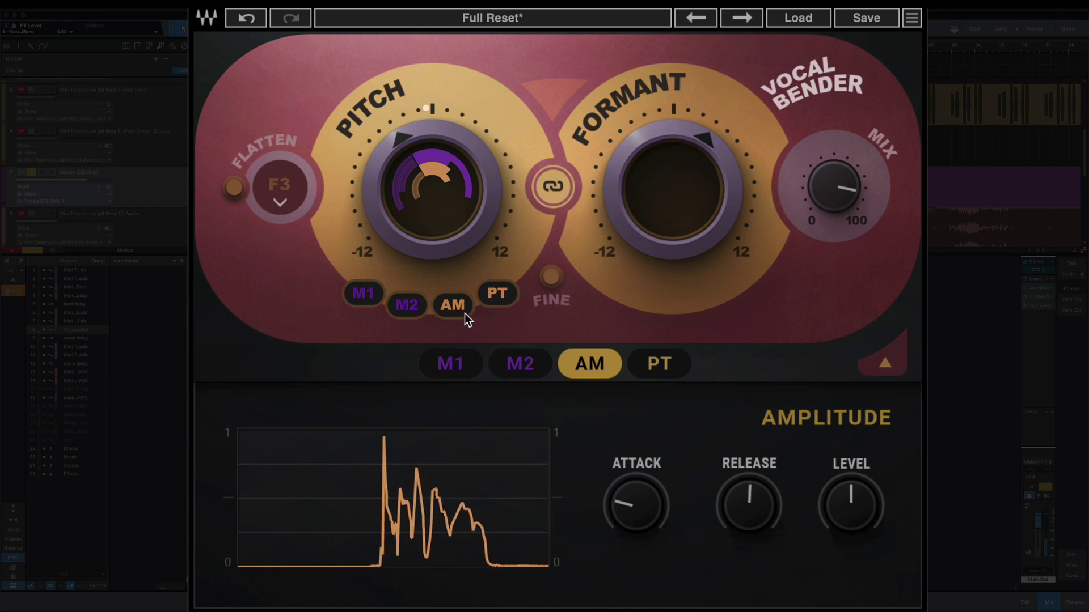
# Lower the AM and PT modulation amounts on Pitch to about 9 and 30, and reduce Mix to 72.9
pyautogui.moveTo(451, 307)
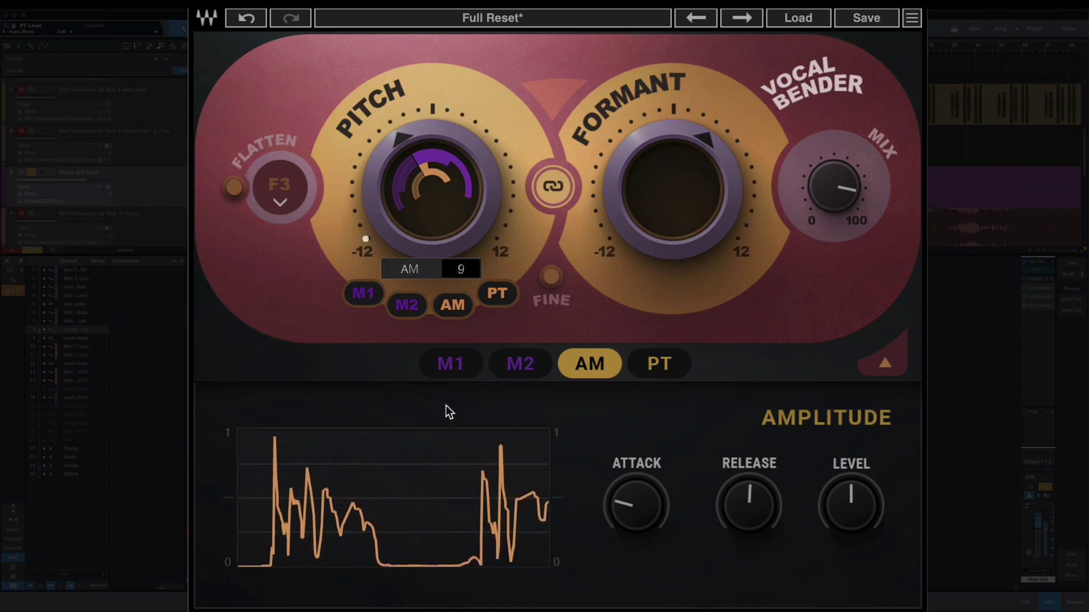
pyautogui.moveTo(495, 294)
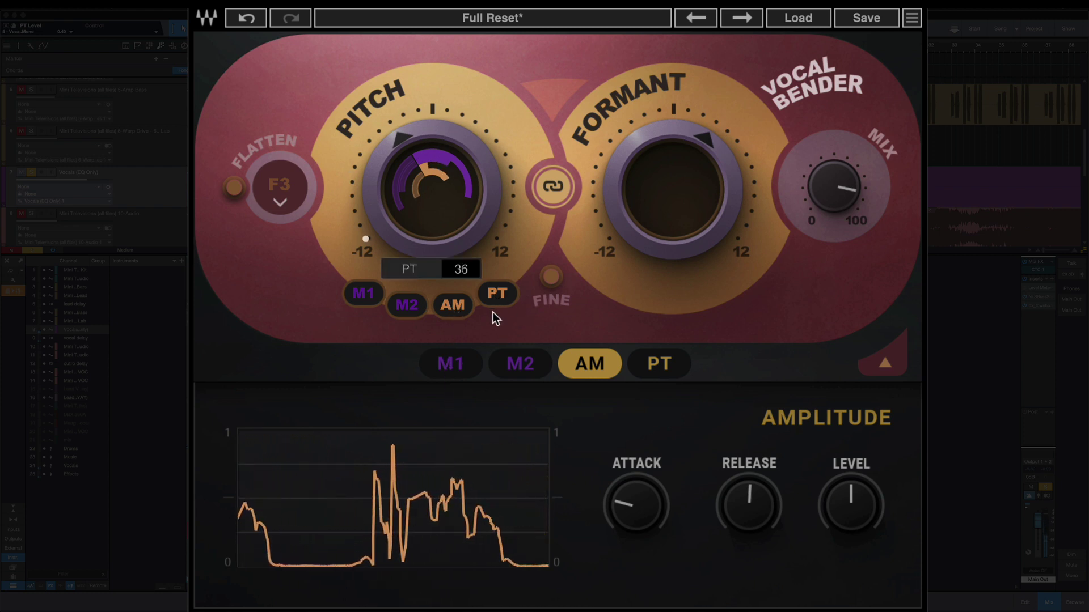
pyautogui.moveTo(833, 187); pyautogui.dragTo(754, 199)
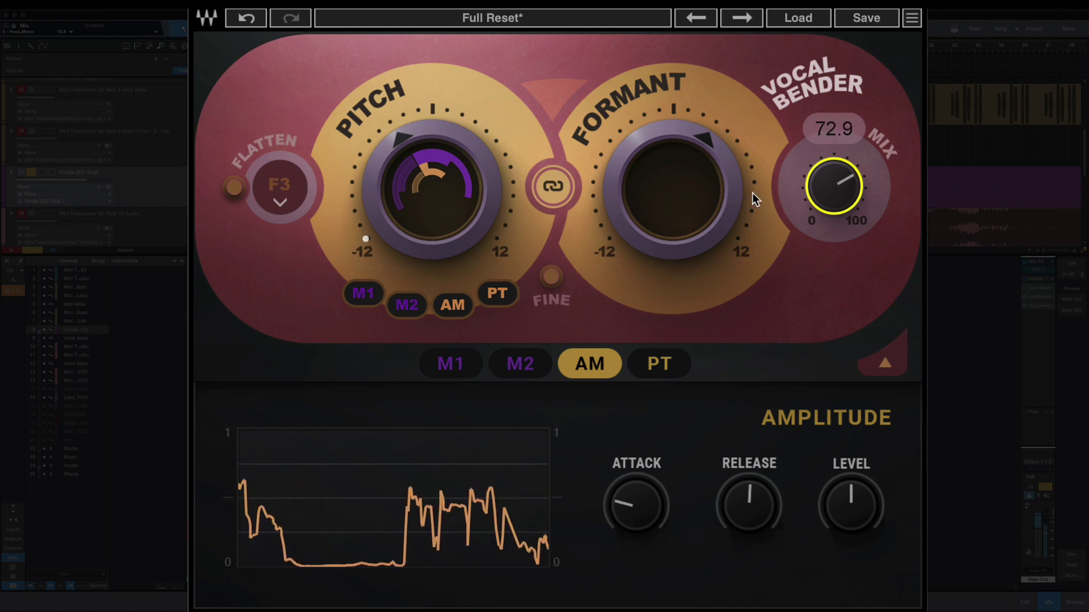
# Adjust the M2 and M1 modulation amounts on Pitch to about 16 and 48, and set Pitch to 2 semitones
pyautogui.moveTo(399, 301)
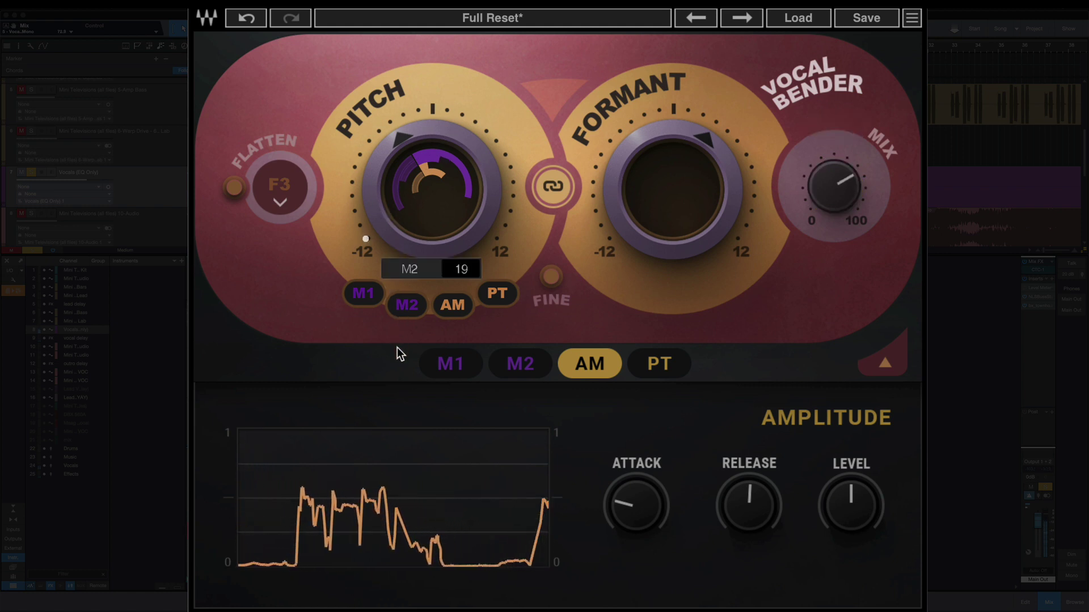
pyautogui.moveTo(359, 294)
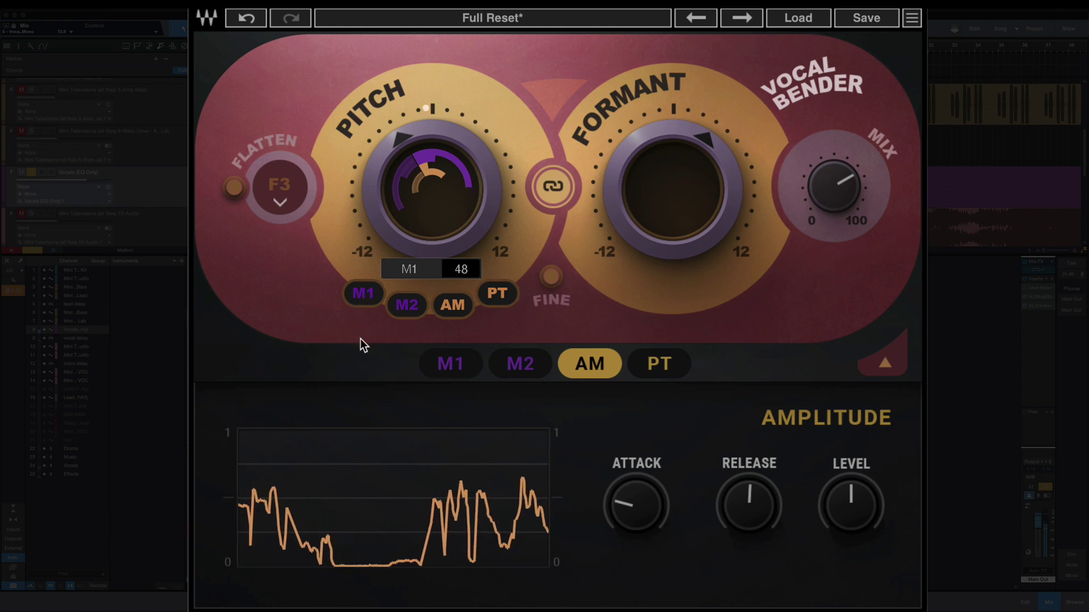
pyautogui.moveTo(445, 209); pyautogui.dragTo(445, 190)
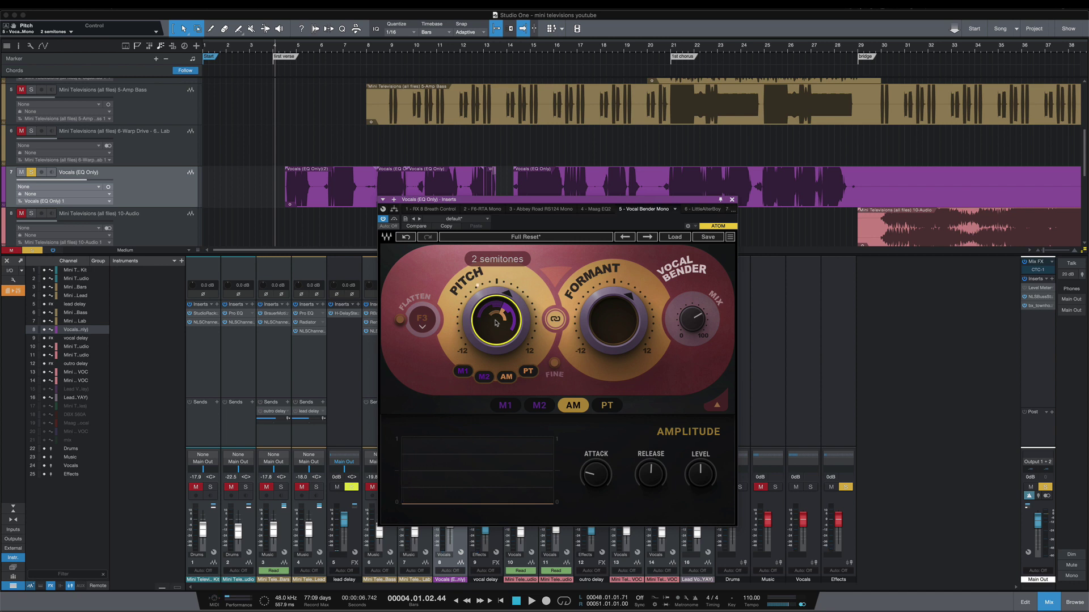
# Show the M1 modulator's sequencer settings and collapse the modulation section of the plugin
pyautogui.moveTo(463, 372)
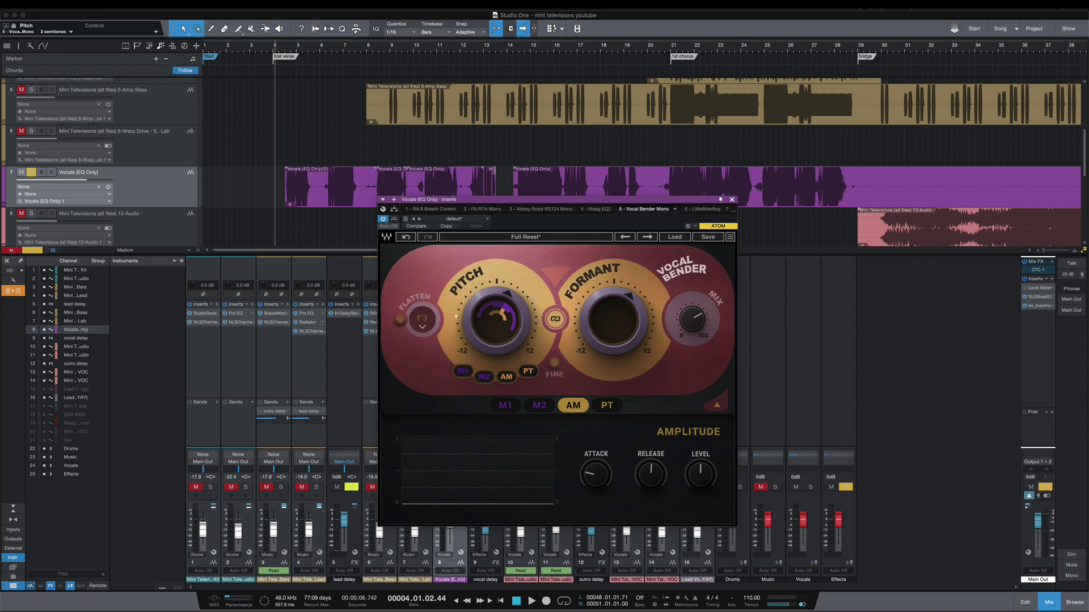
pyautogui.click(505, 405)
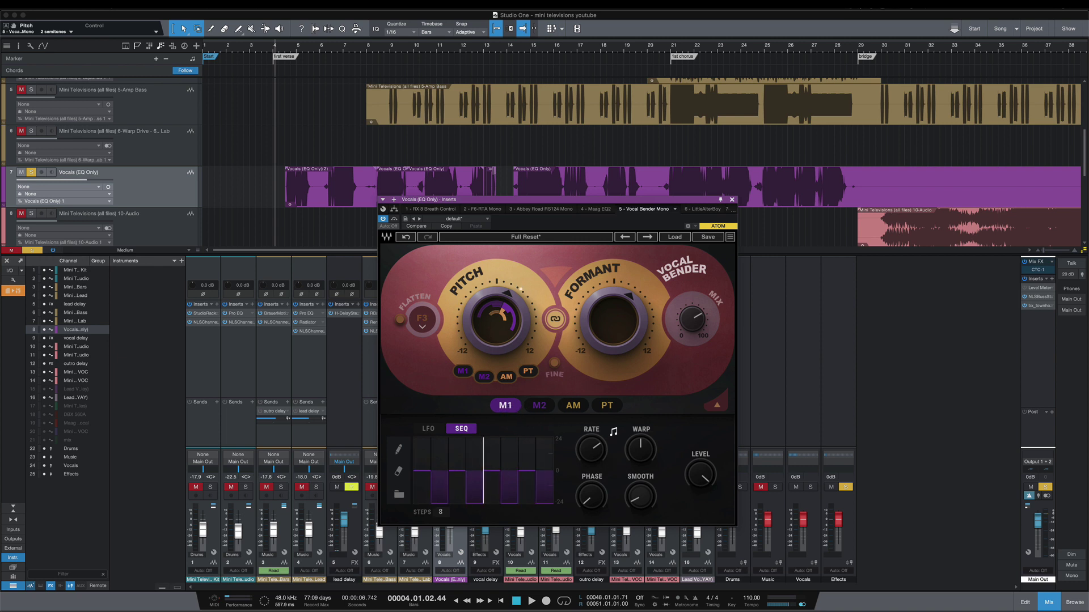
pyautogui.moveTo(505, 405)
pyautogui.mouseDown()
pyautogui.moveTo(636, 475)
pyautogui.moveTo(590, 449)
pyautogui.moveTo(590, 496)
pyautogui.moveTo(683, 488)
pyautogui.moveTo(547, 440)
pyautogui.moveTo(532, 409)
pyautogui.moveTo(506, 406)
pyautogui.mouseUp()
pyautogui.click(718, 405)
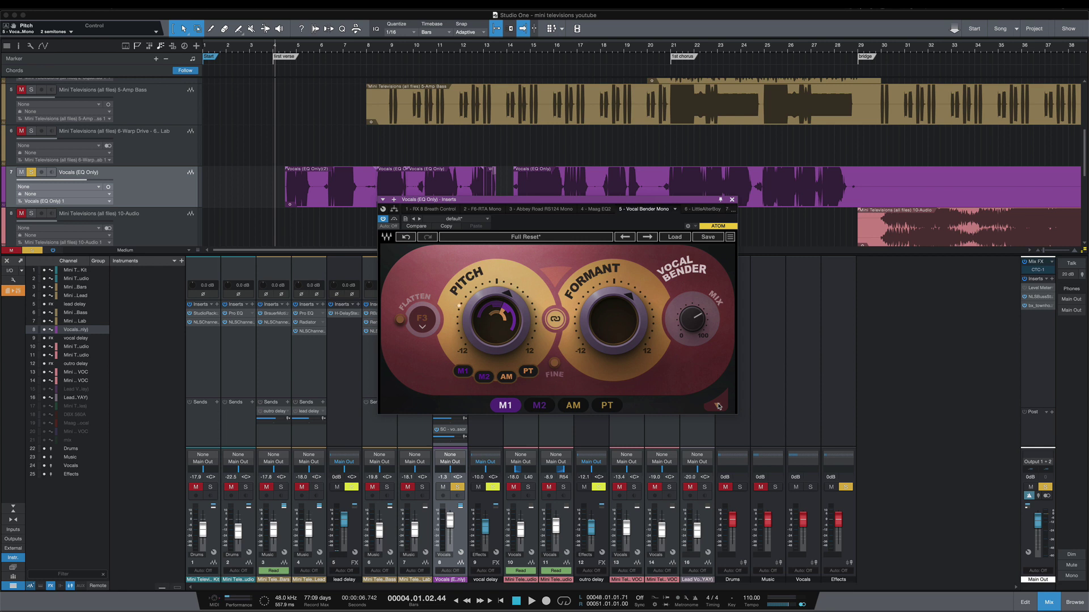
pyautogui.click(718, 406)
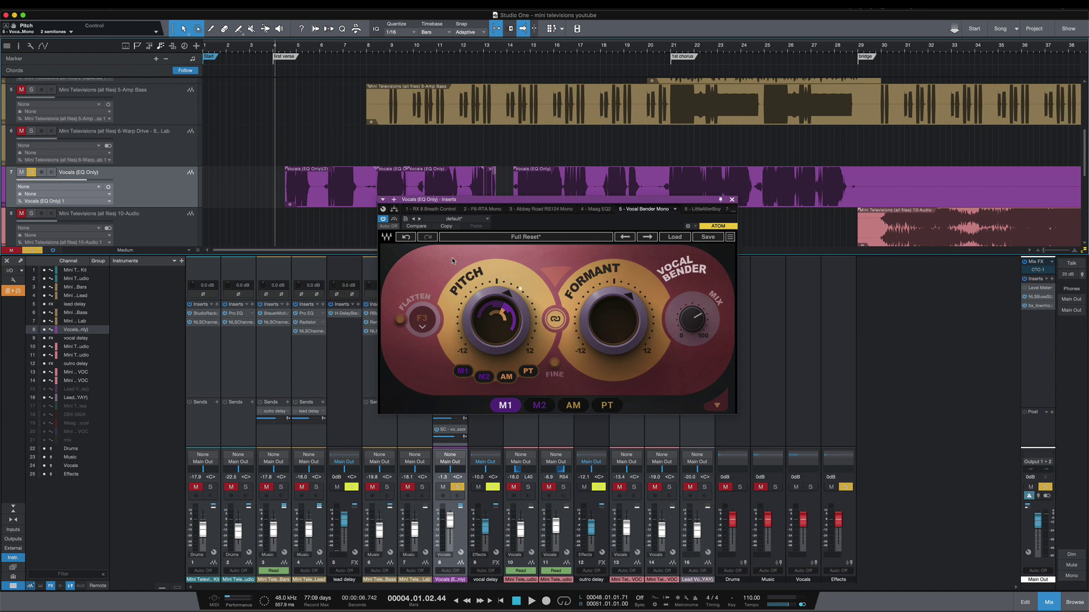
pyautogui.click(718, 406)
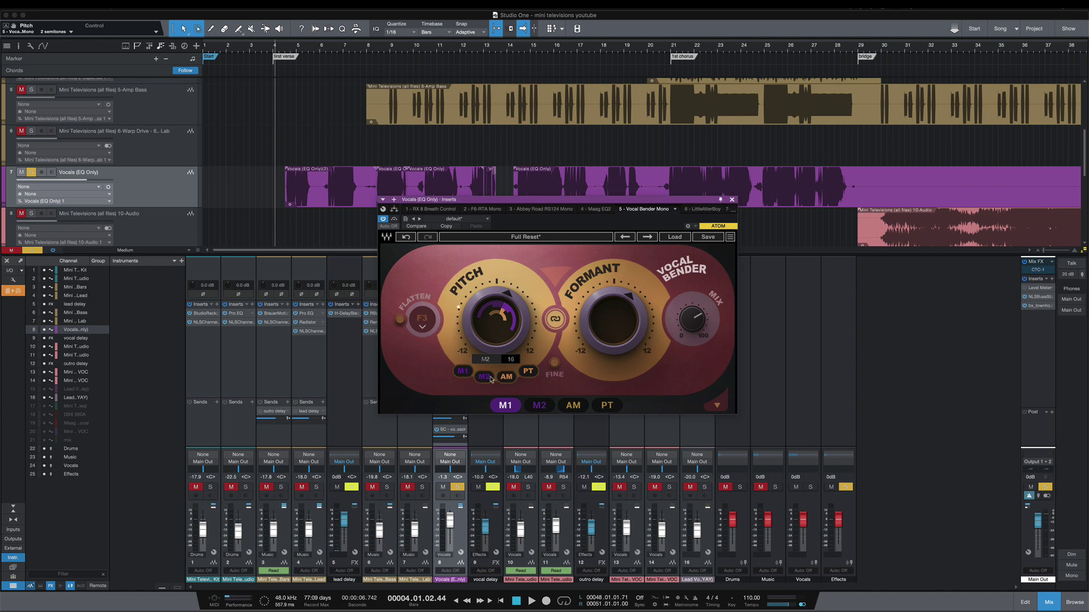
# Show the modulator choices for the PT slot on Pitch, keeping PT assigned, and check the link between Pitch and Formant
pyautogui.click(527, 372)
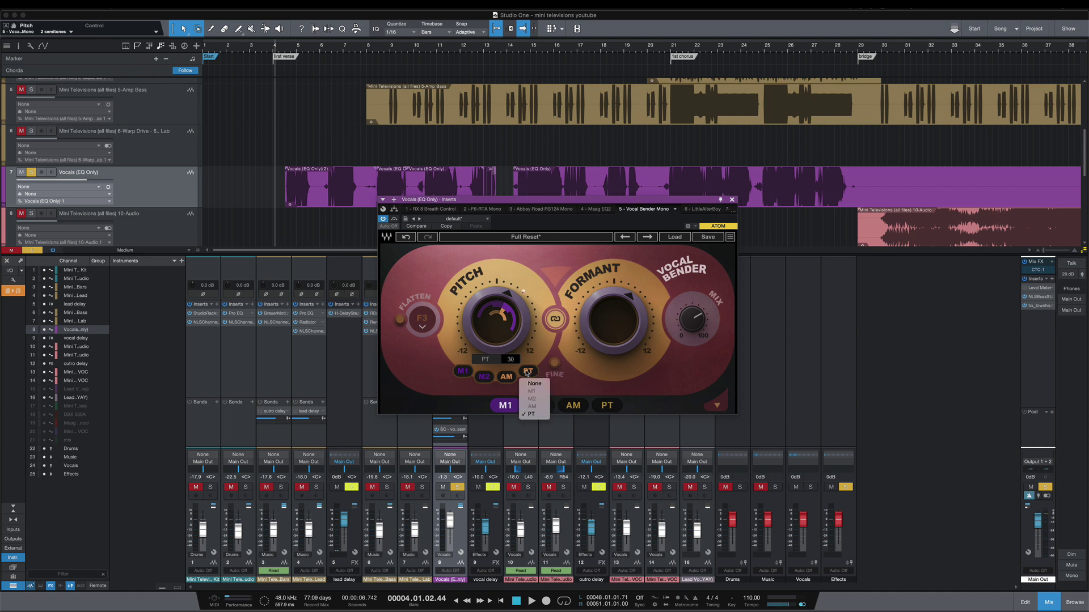
pyautogui.click(528, 372)
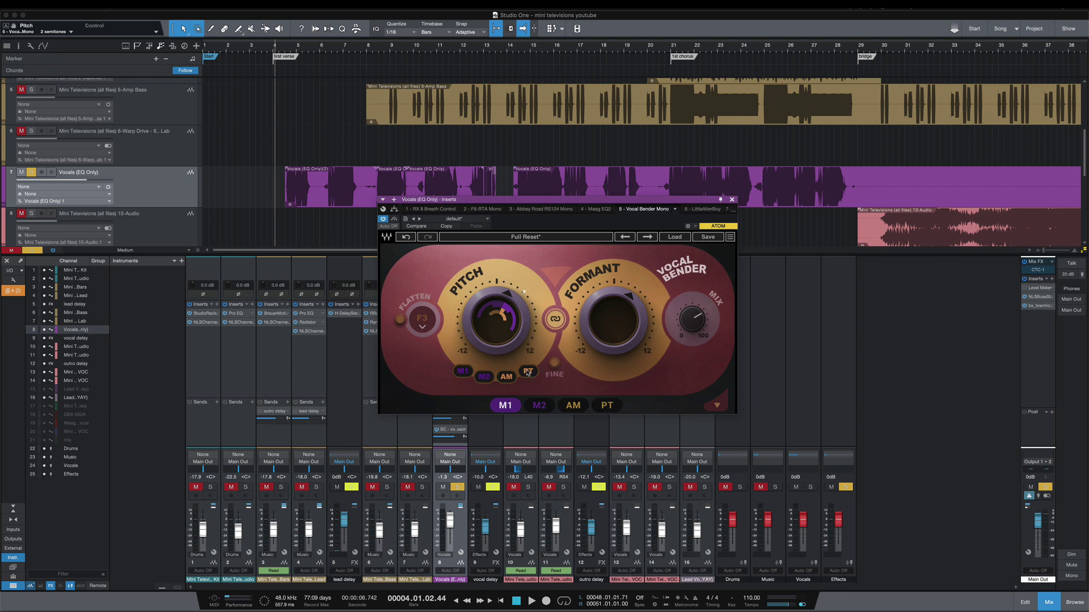
pyautogui.moveTo(527, 373)
pyautogui.moveTo(559, 328)
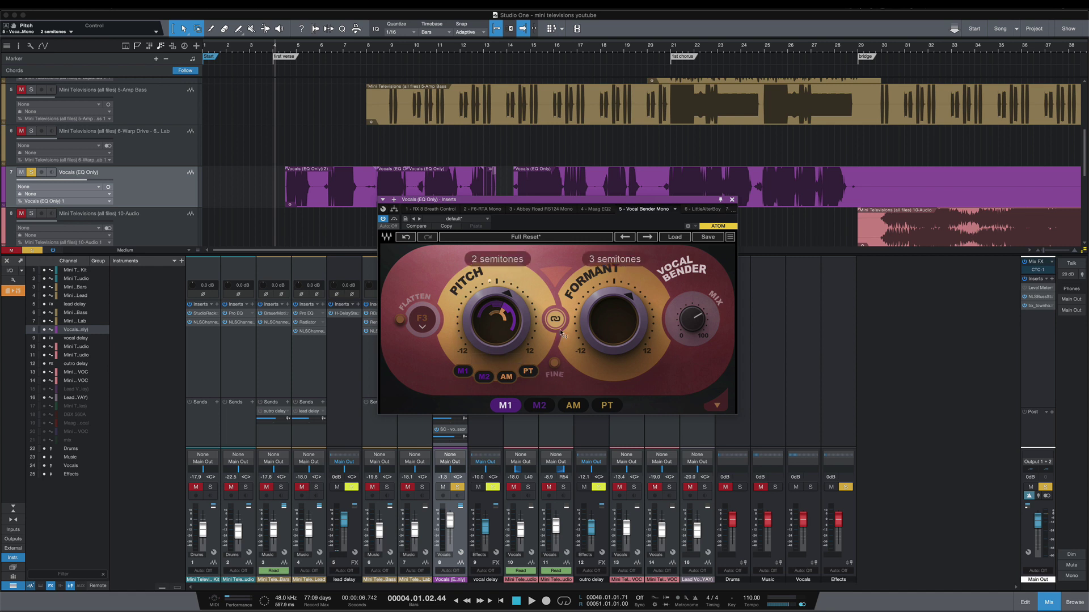